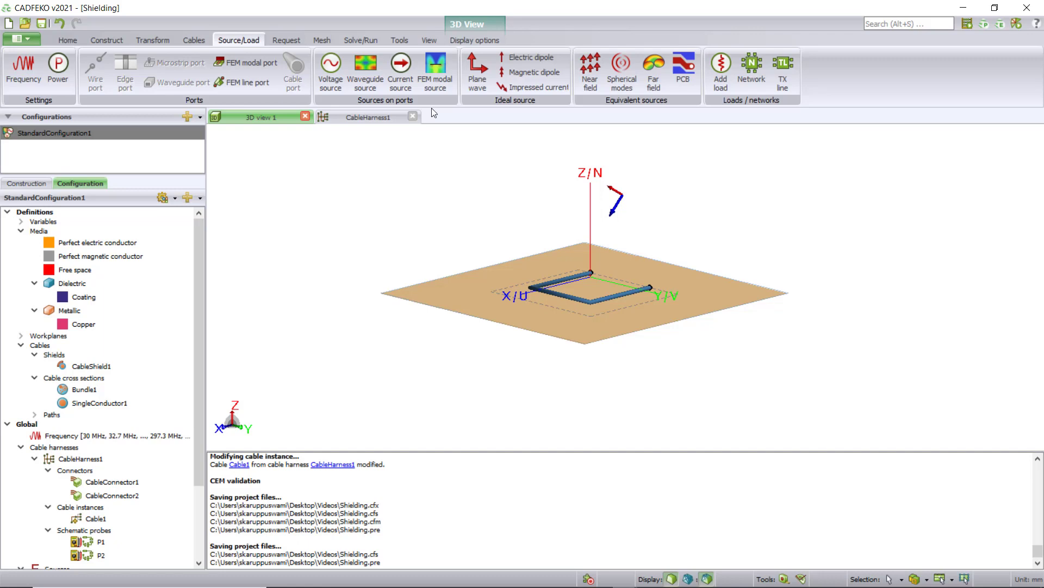
Step: Save the model under the new file name Crosstalk.cfx
left_click(17, 40)
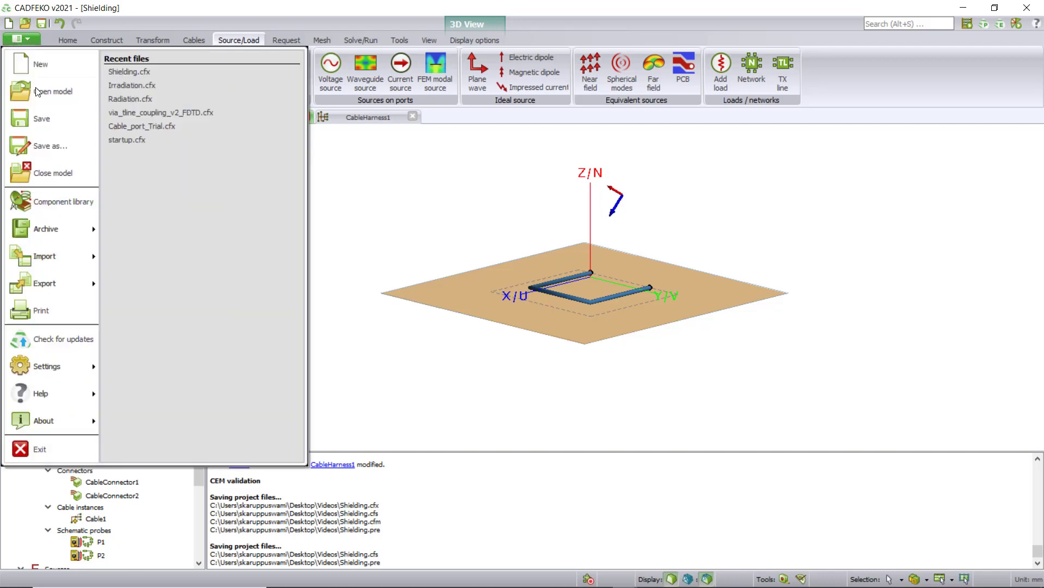
left_click(50, 145)
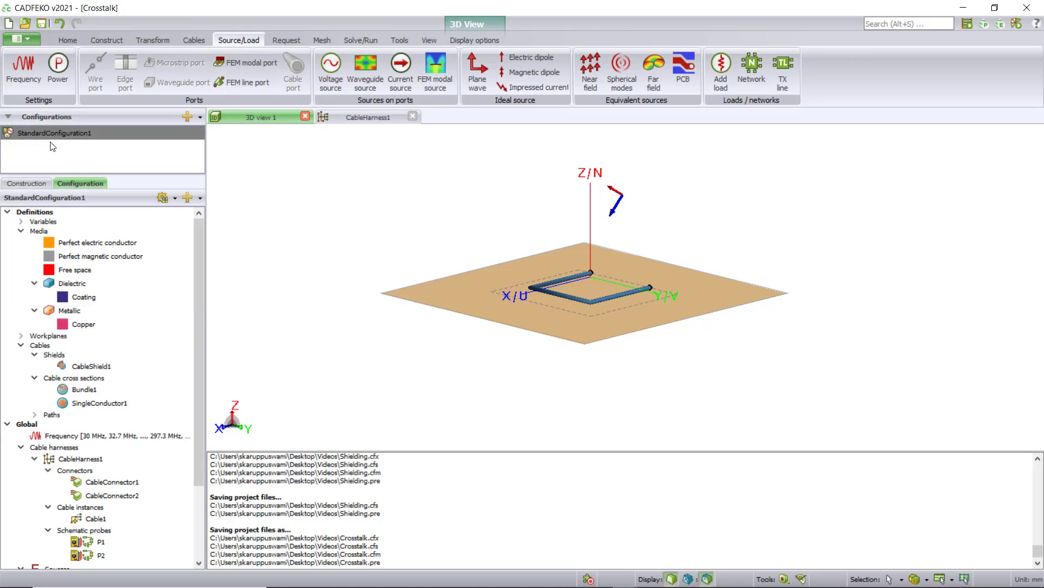
scroll(52, 146, "down", 3)
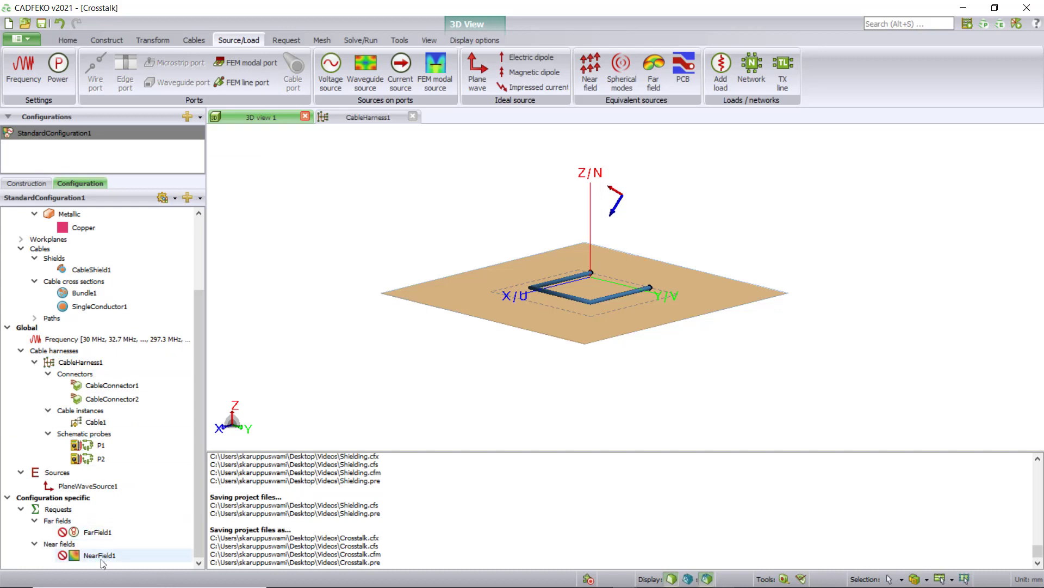
Step: Exclude PlaneWaveSource1 from the solution configuration
left_click(94, 484)
right_click(94, 484)
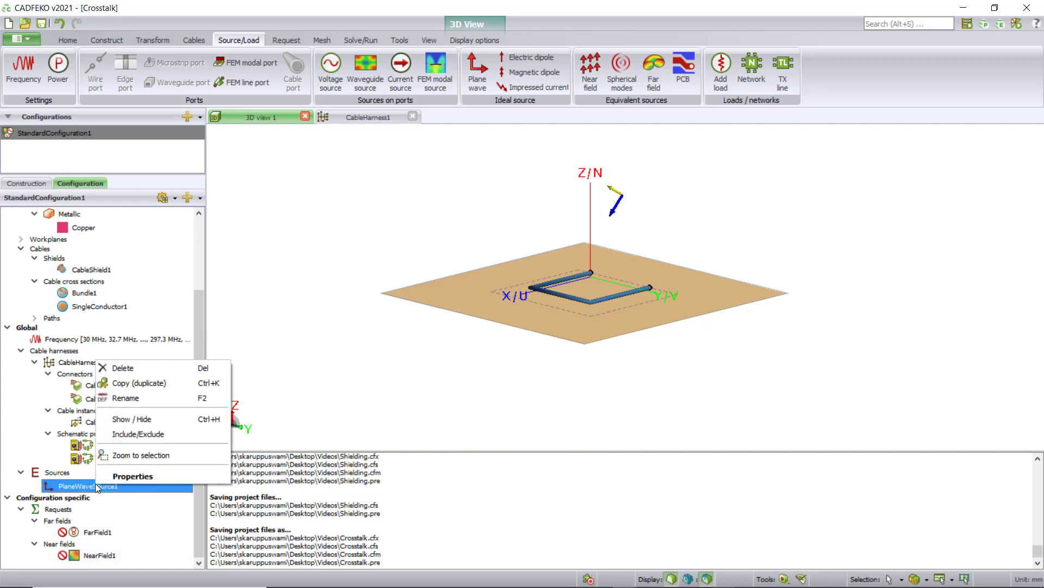
left_click(128, 434)
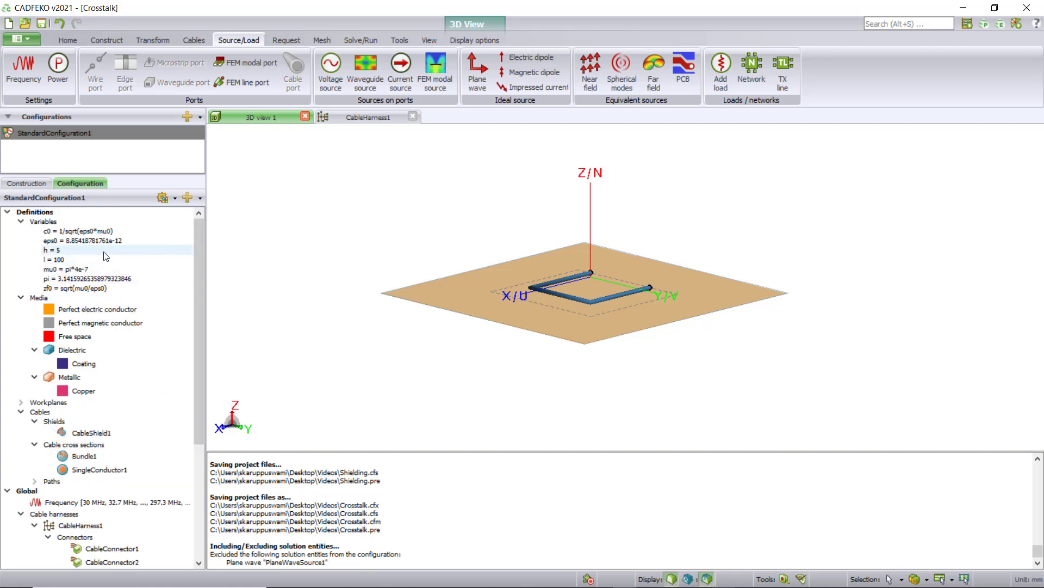
Step: Change variable h from 5 to 7 to raise the cable
double_click(105, 252)
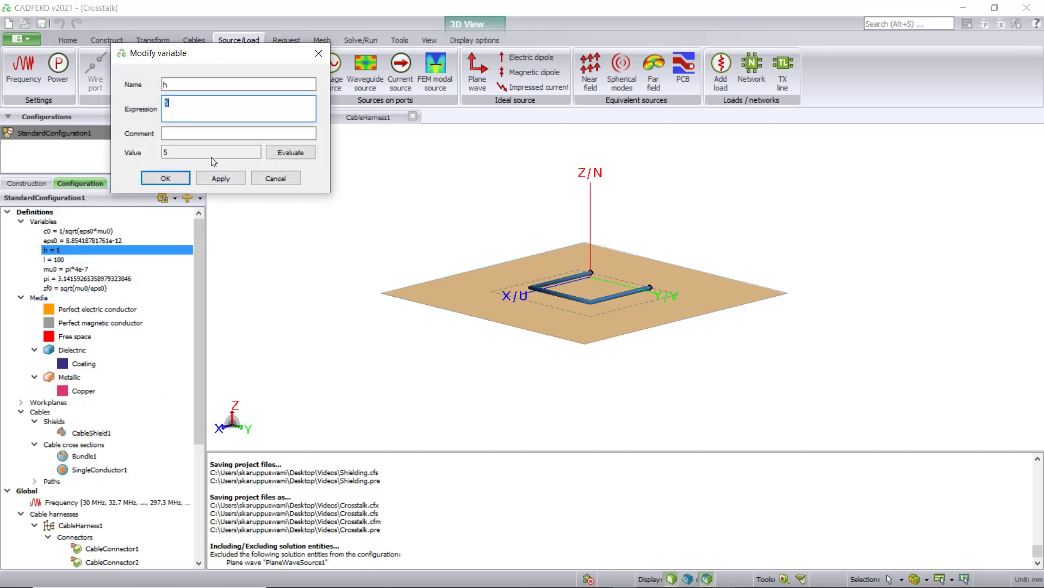
type("7")
left_click(176, 176)
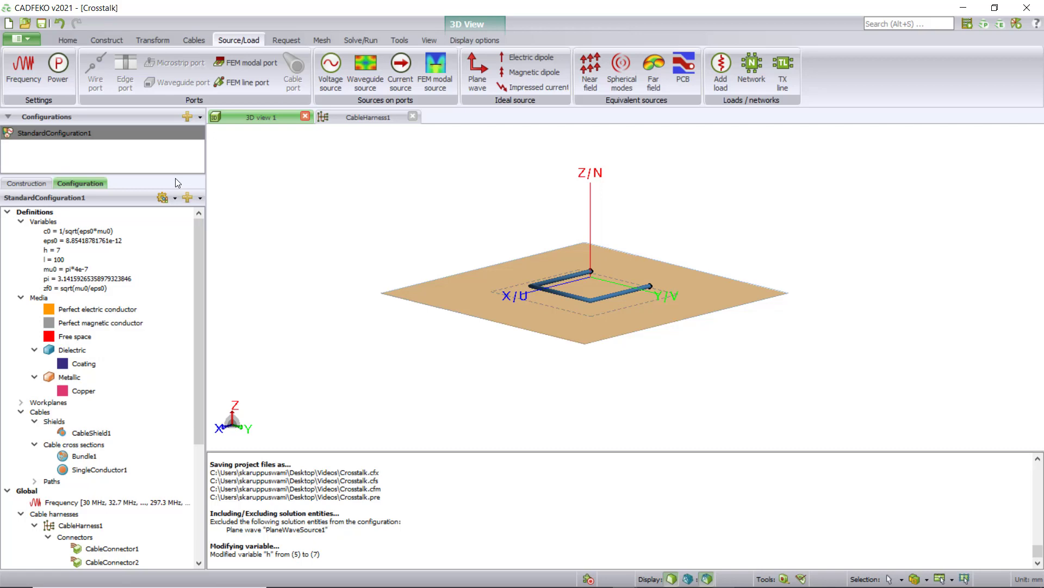
Step: Add a second SingleConductor1 to Bundle1, keeping Auto bundle placement, and apply
left_click(84, 456)
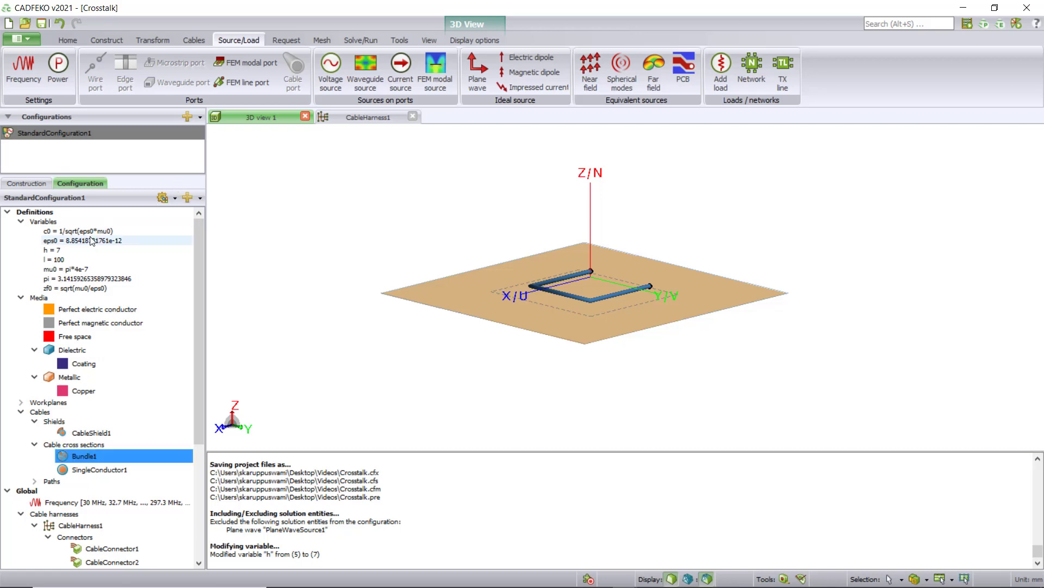
double_click(76, 457)
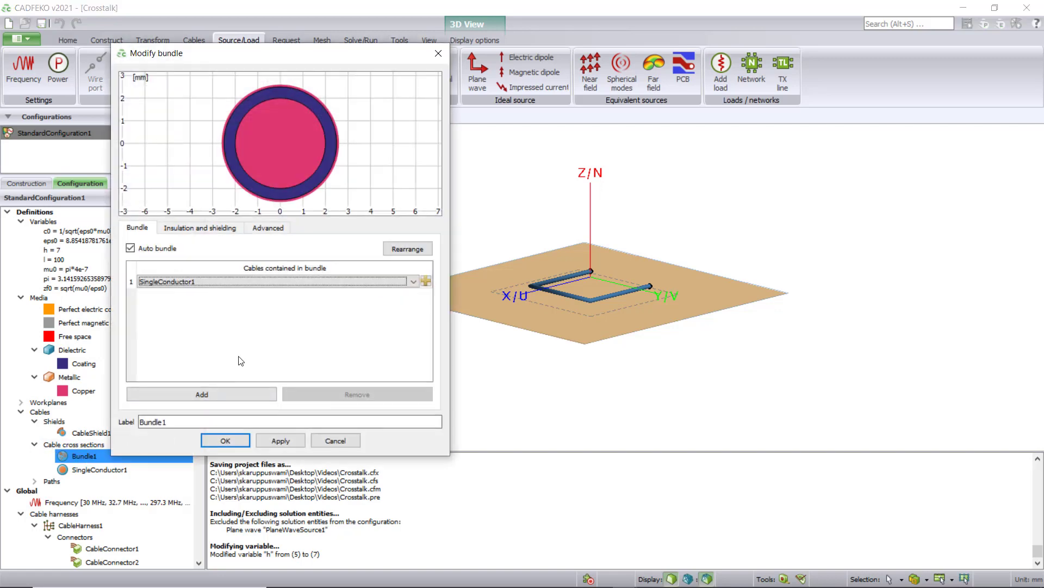
left_click(201, 389)
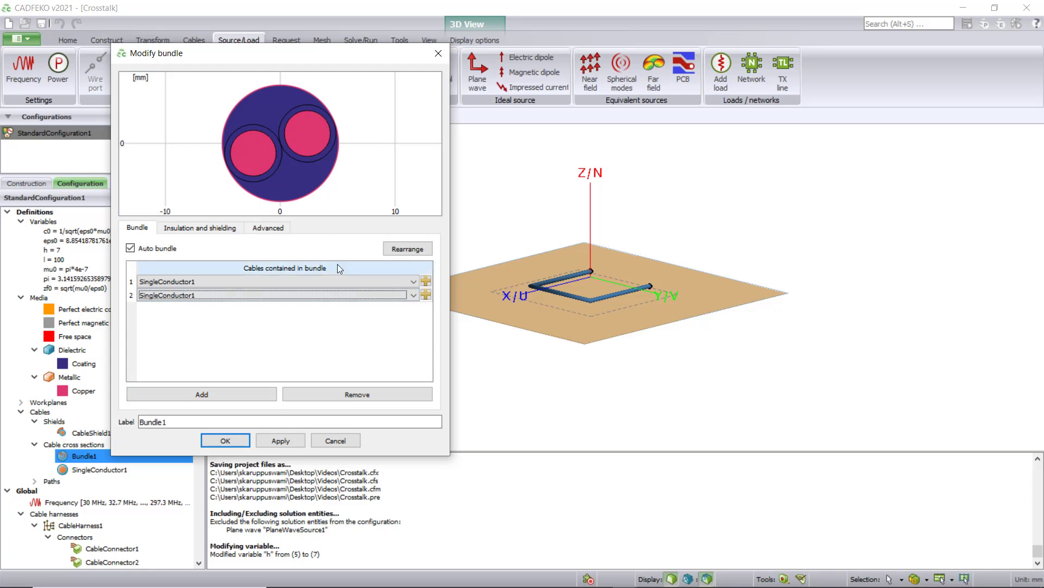
double_click(131, 248)
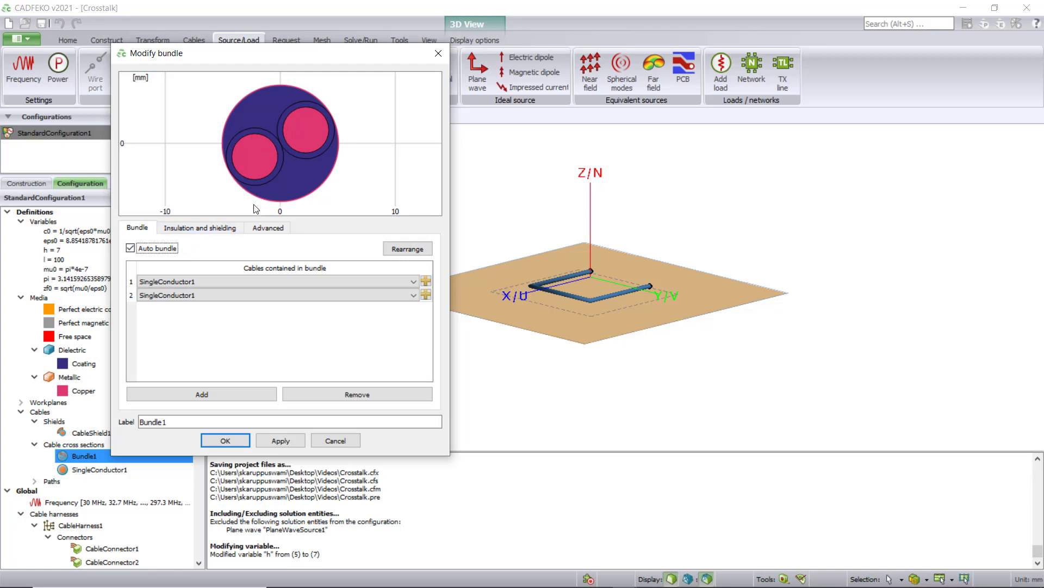
left_click(130, 249)
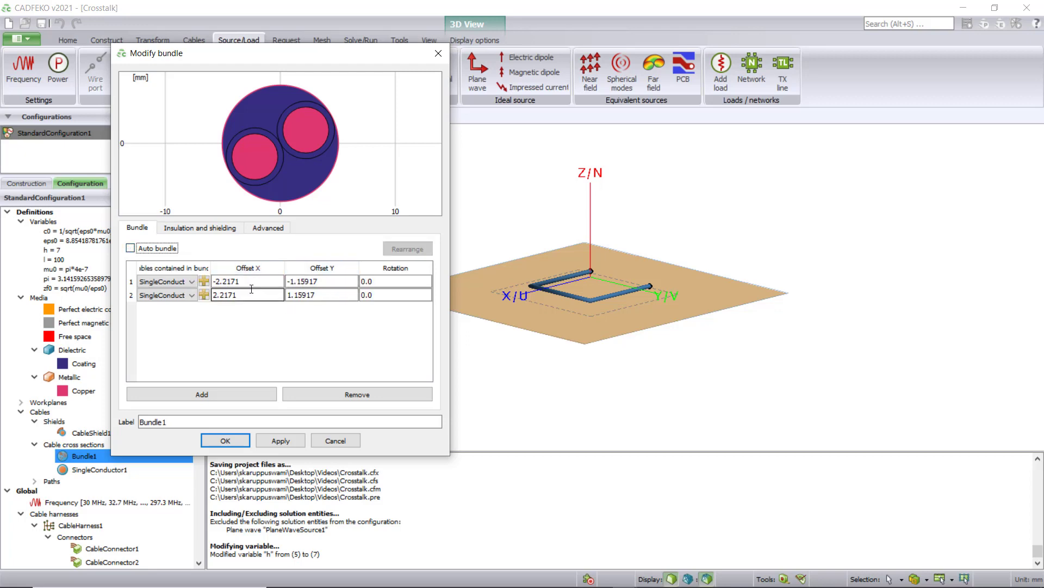
left_click(131, 249)
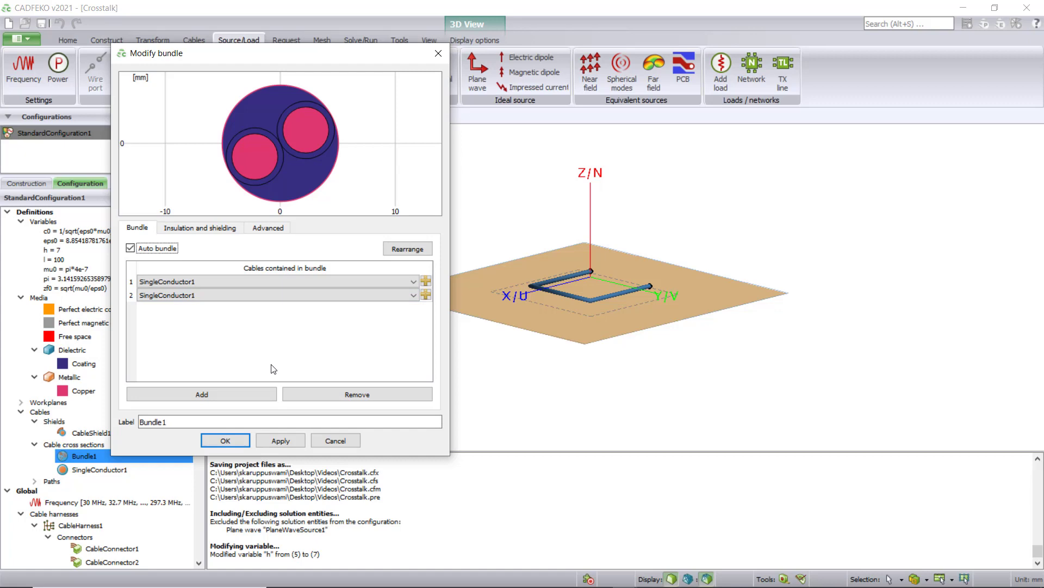
left_click(236, 438)
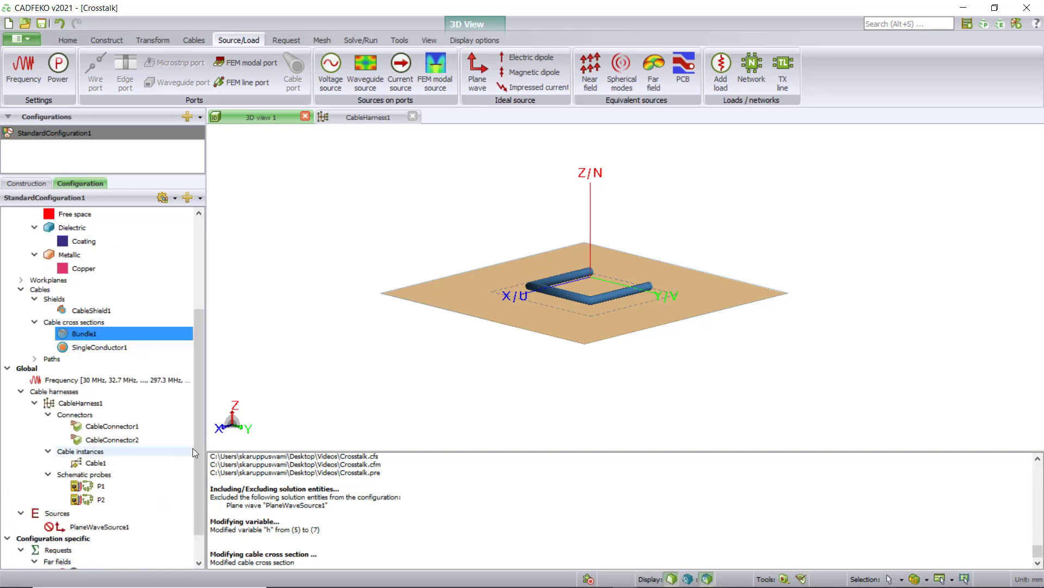
Step: Add a third pin to both CableConnector1 and CableConnector2
double_click(97, 430)
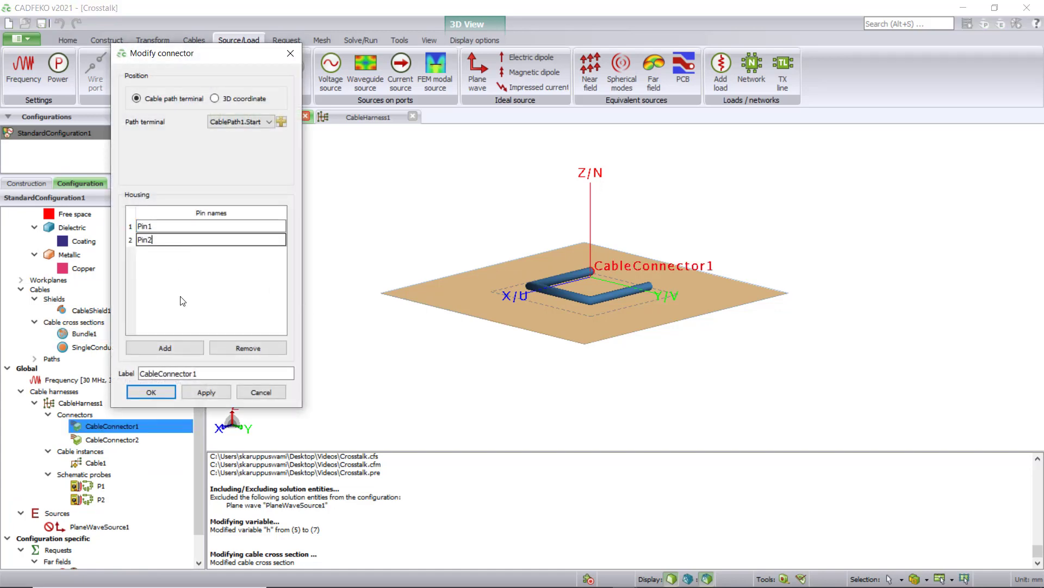
left_click(181, 345)
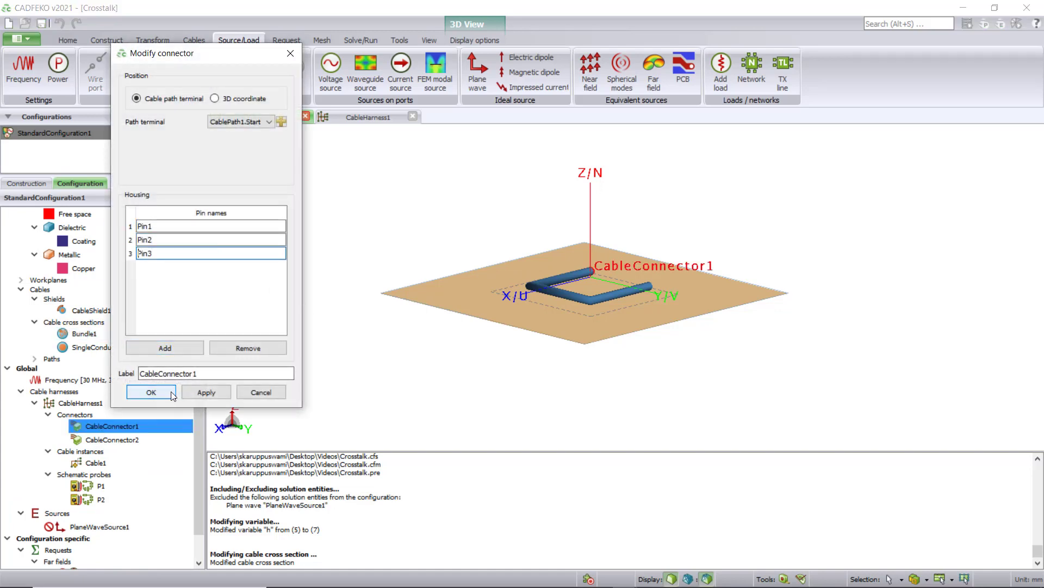
left_click(152, 392)
double_click(121, 441)
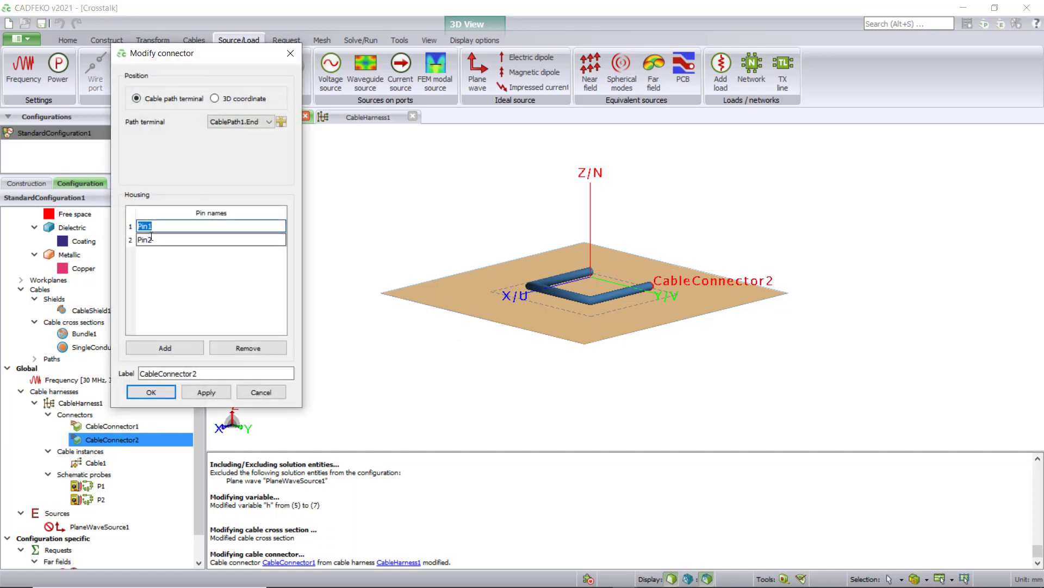
left_click(154, 238)
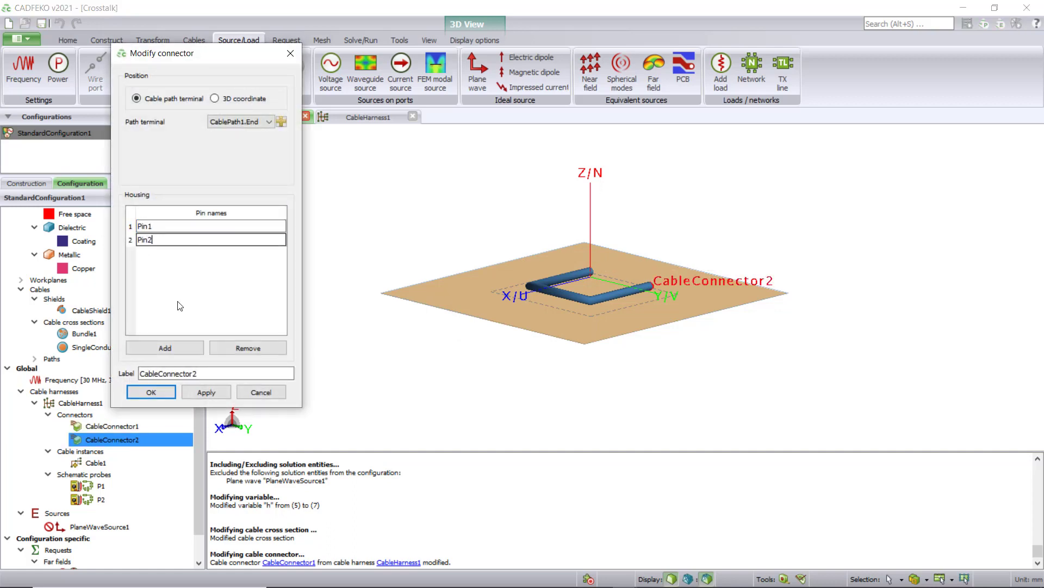
left_click(170, 349)
left_click(166, 393)
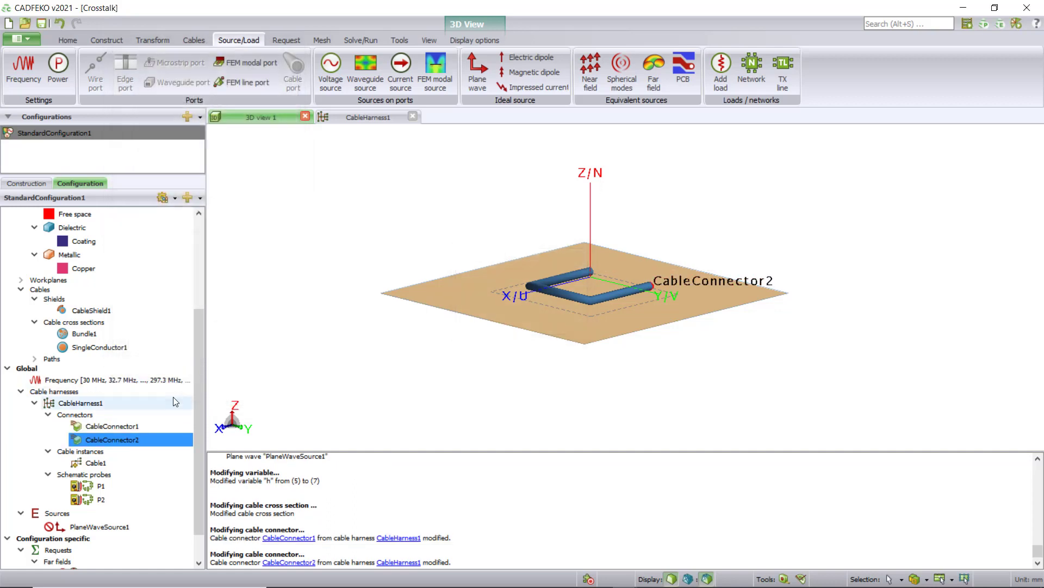
Step: Connect Cable1's Signal3 to Pin3 at both source and destination connectors
double_click(115, 460)
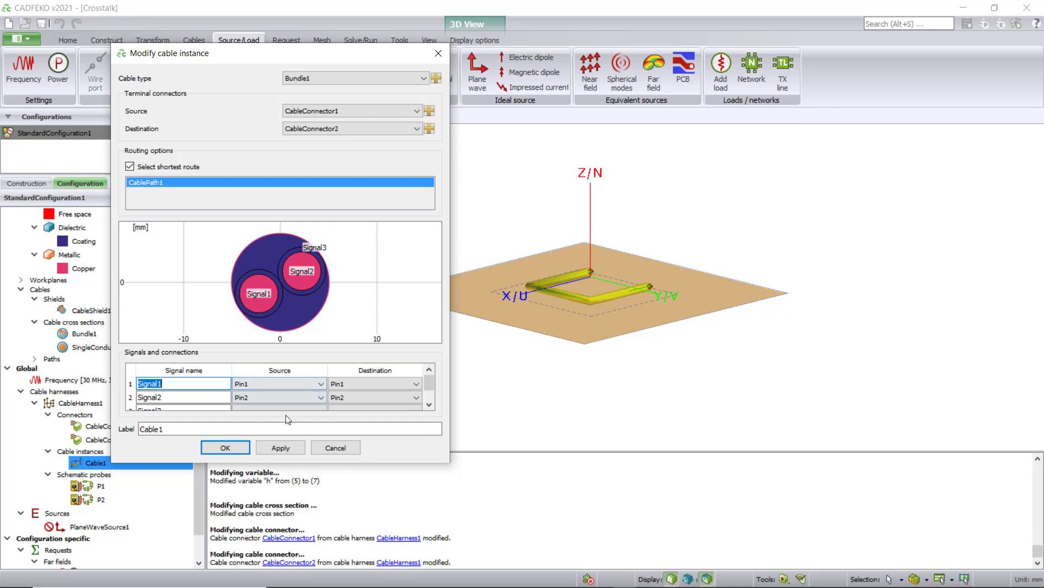
left_click(429, 404)
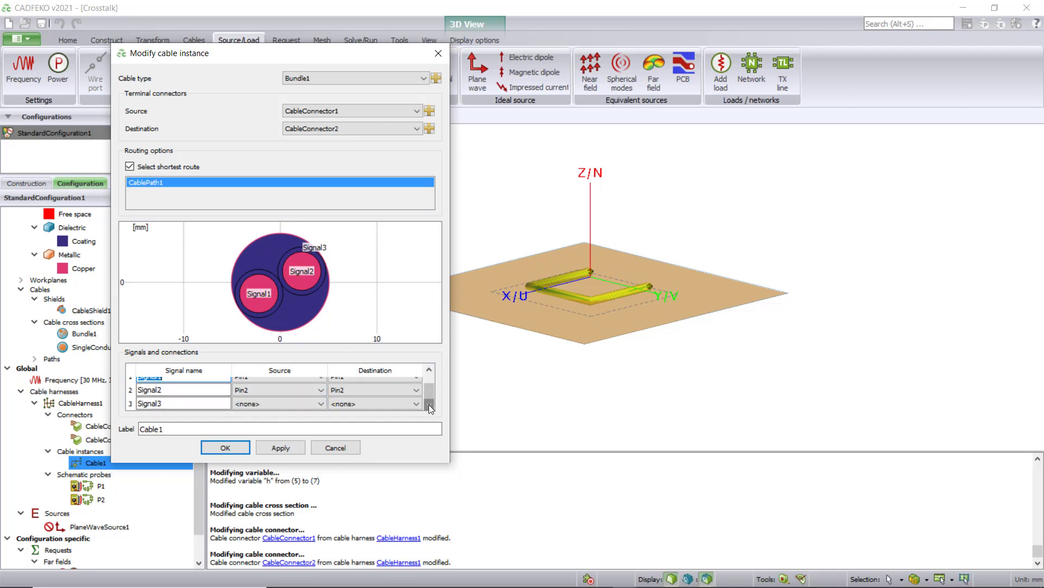
left_click(313, 405)
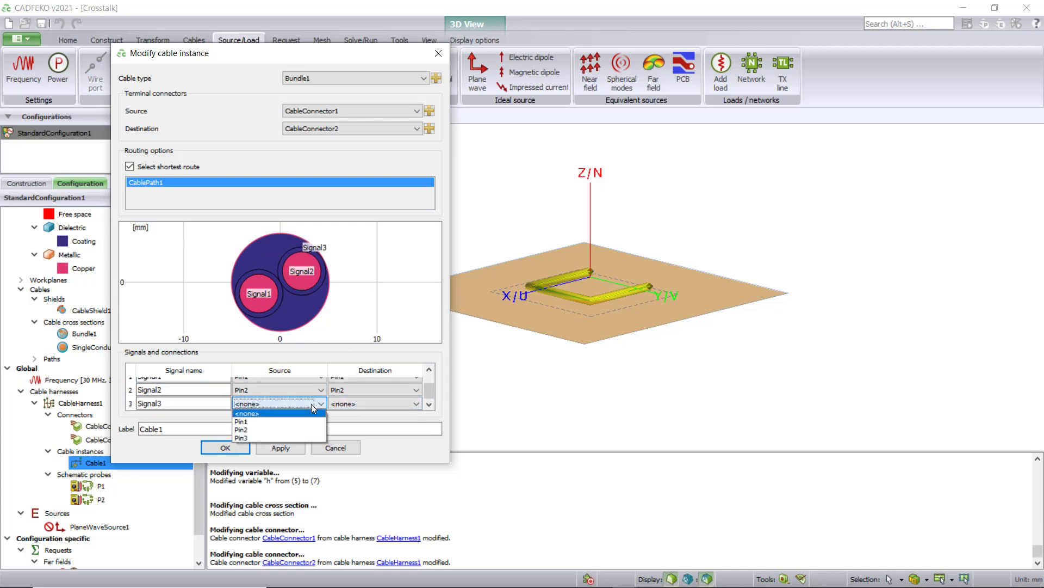
left_click(293, 435)
left_click(360, 403)
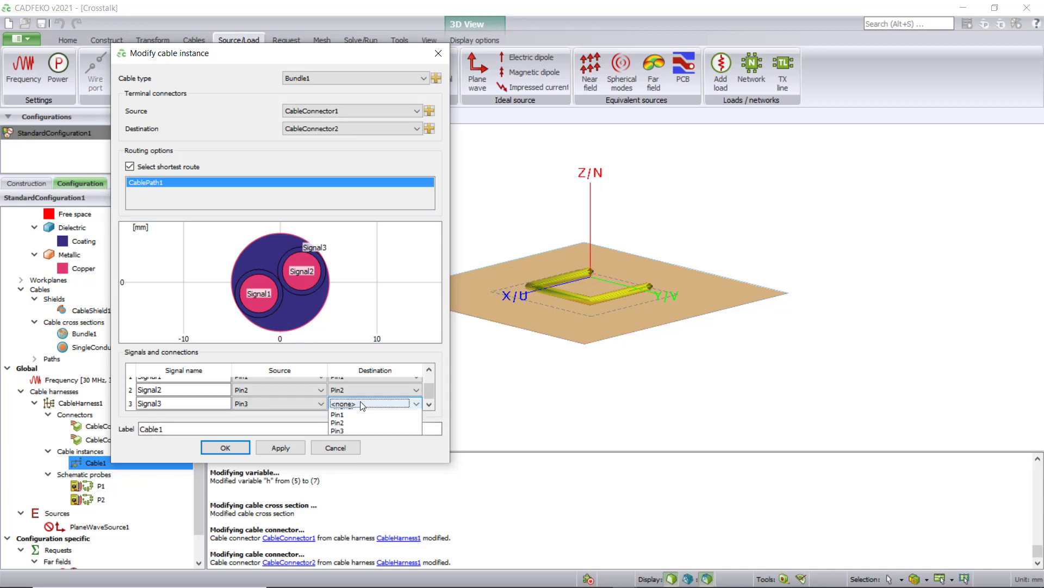
left_click(348, 435)
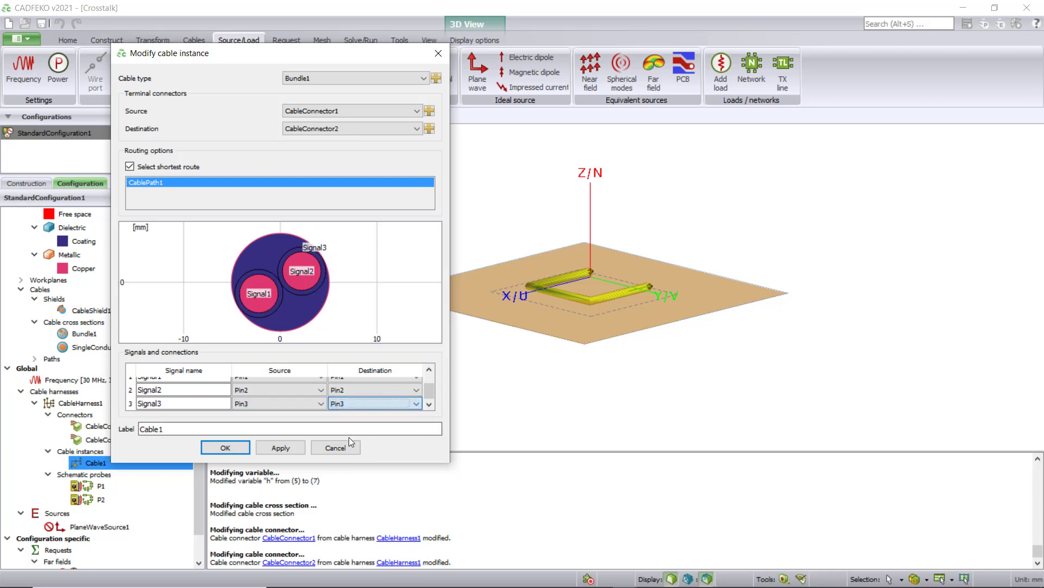
left_click(234, 447)
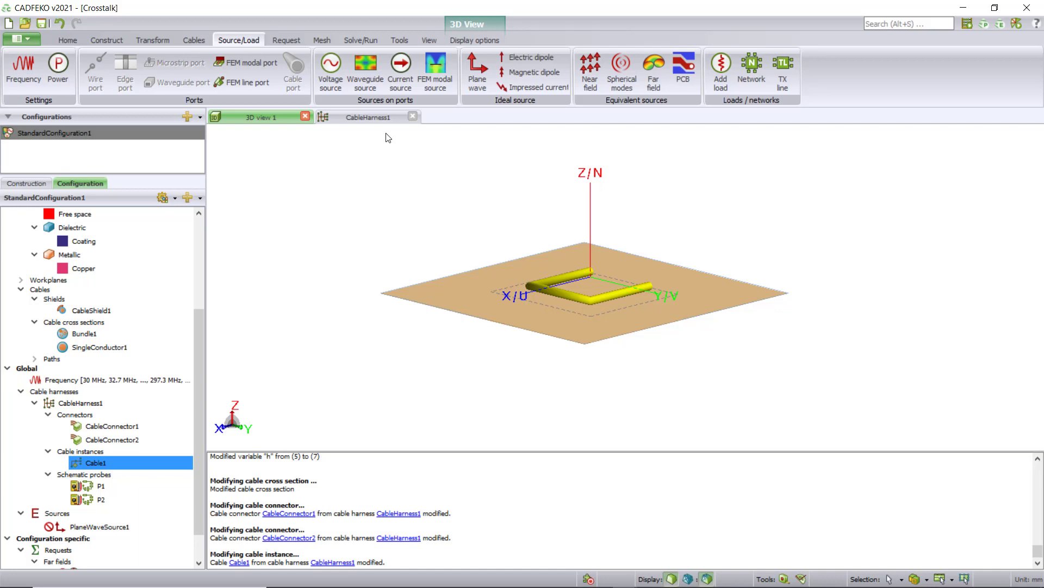
Step: Show the CableHarness1 schematic and review the Cable1 instance settings
left_click(380, 118)
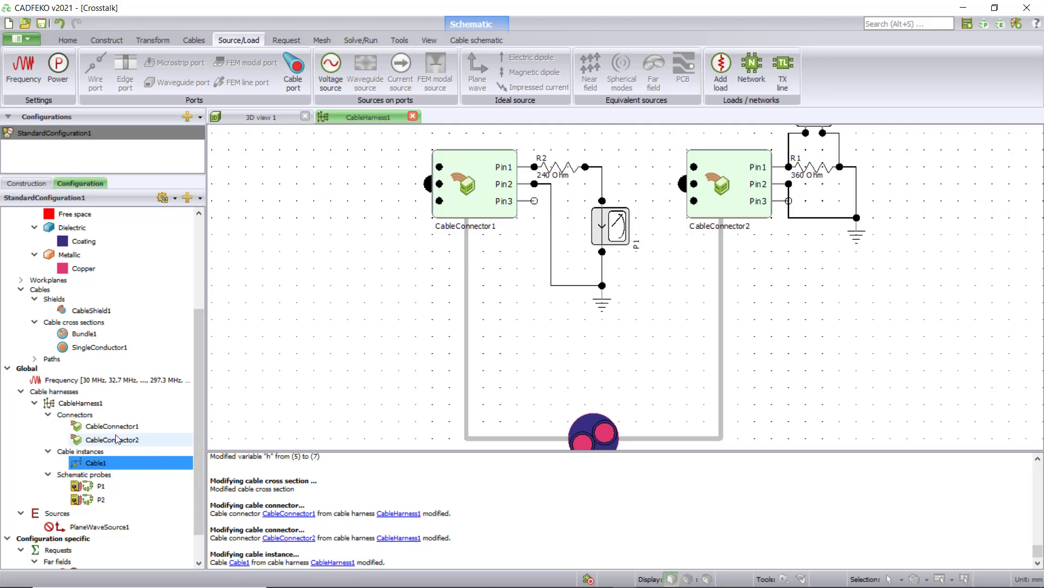
double_click(96, 461)
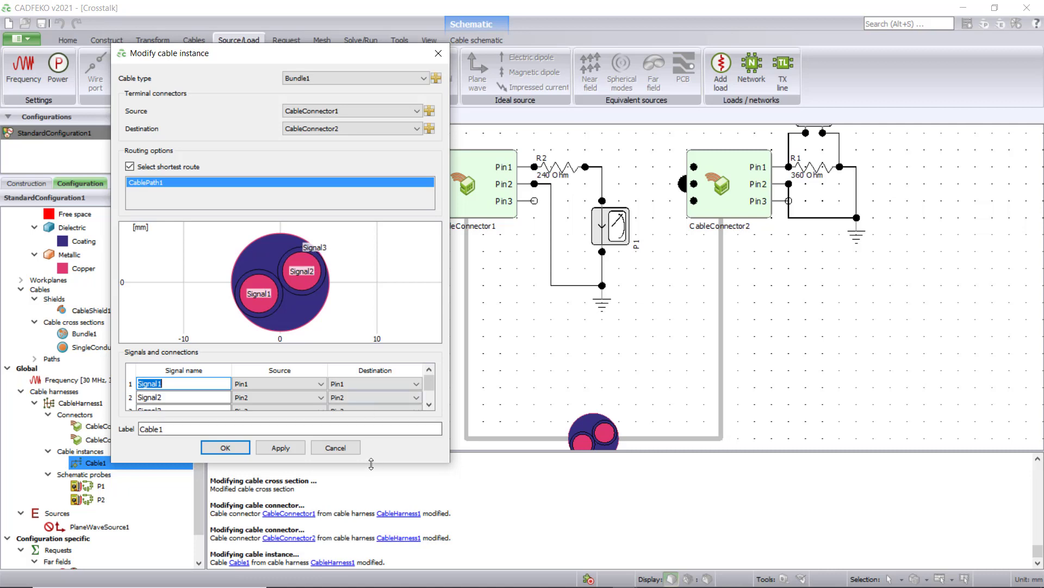
left_click(341, 447)
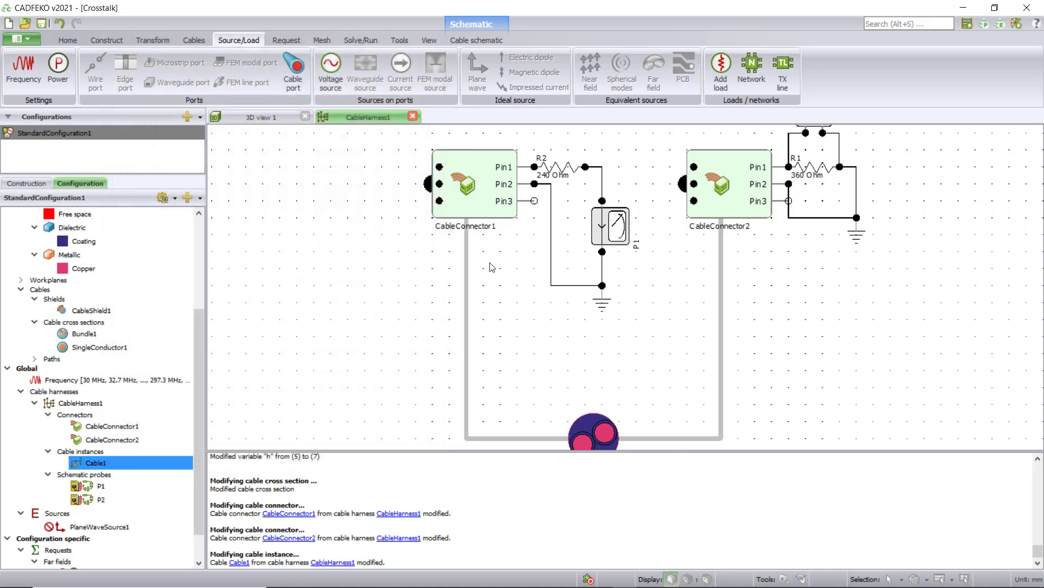
Step: Replace both connectors' Pin2 ground wires with wires from Pin3 to ground
left_click(550, 200)
key("Delete")
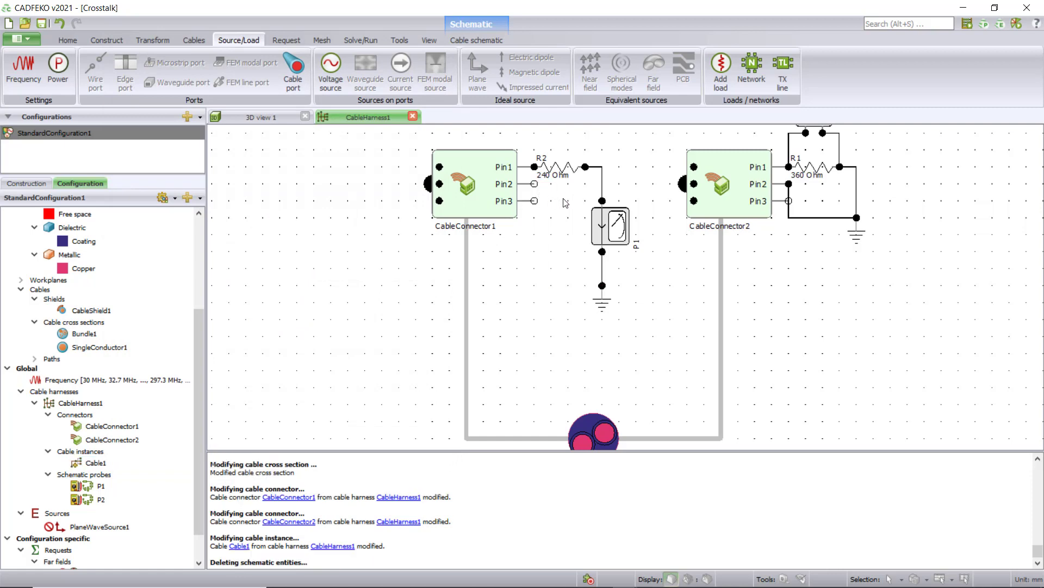
left_click(831, 217)
key("Delete")
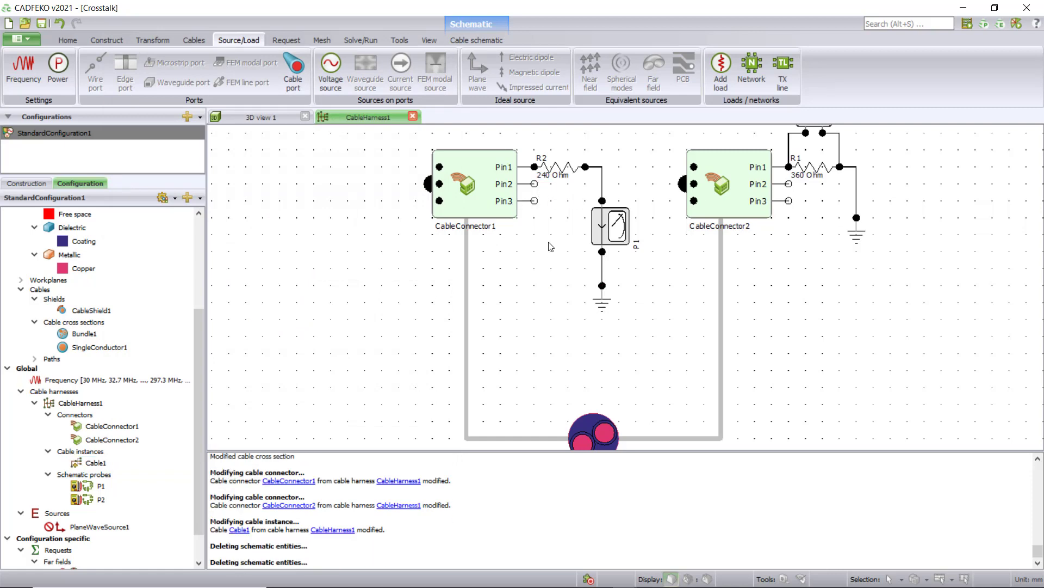
mouse_move(535, 200)
left_mouse_down()
mouse_move(538, 256)
mouse_move(602, 251)
left_mouse_up()
left_click_drag(857, 218, 789, 201)
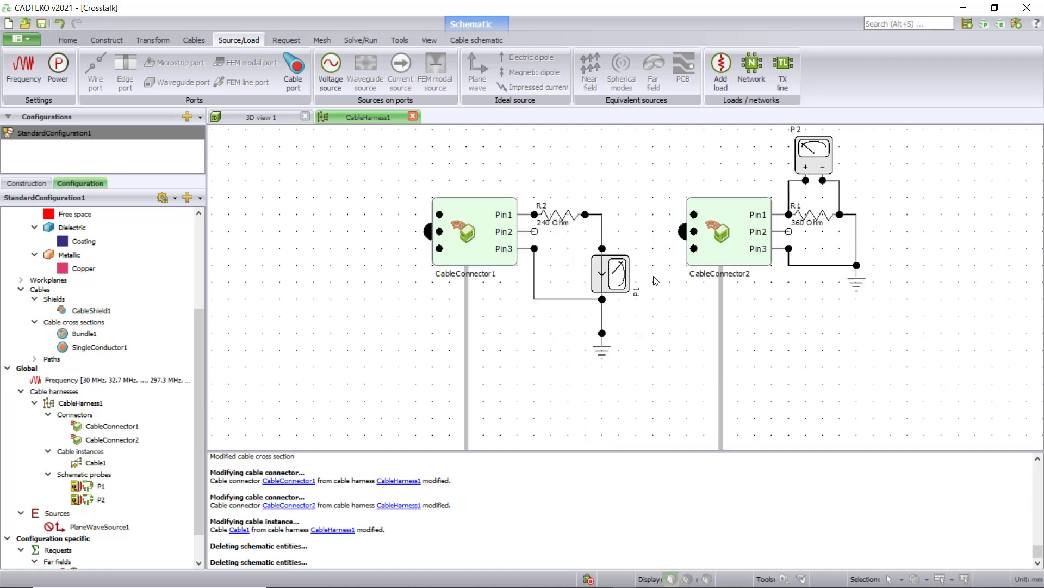
Step: Delete probes P1 and P2 from the CableHarness1 schematic
left_click(615, 280)
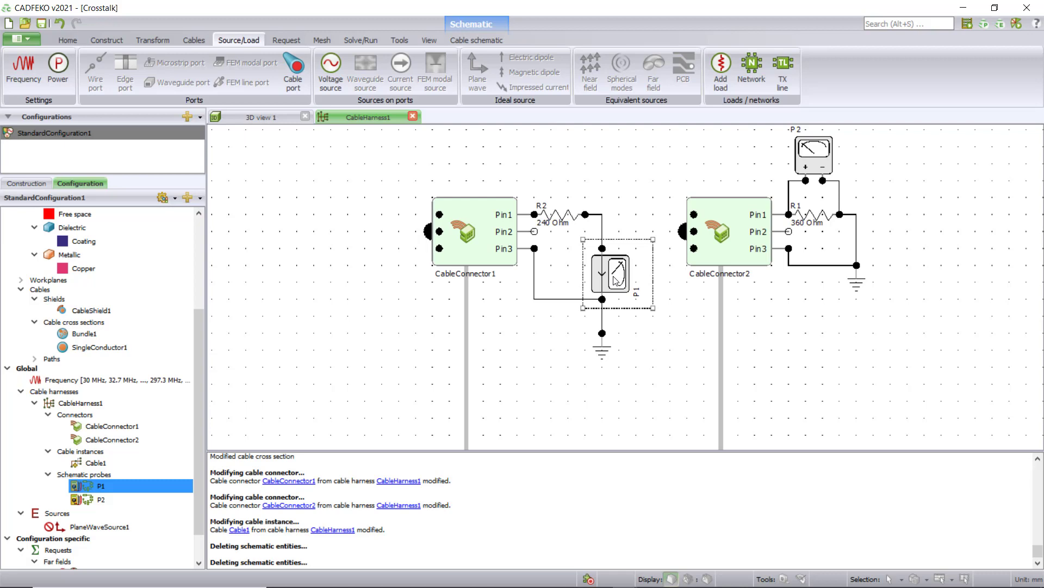
key("Delete")
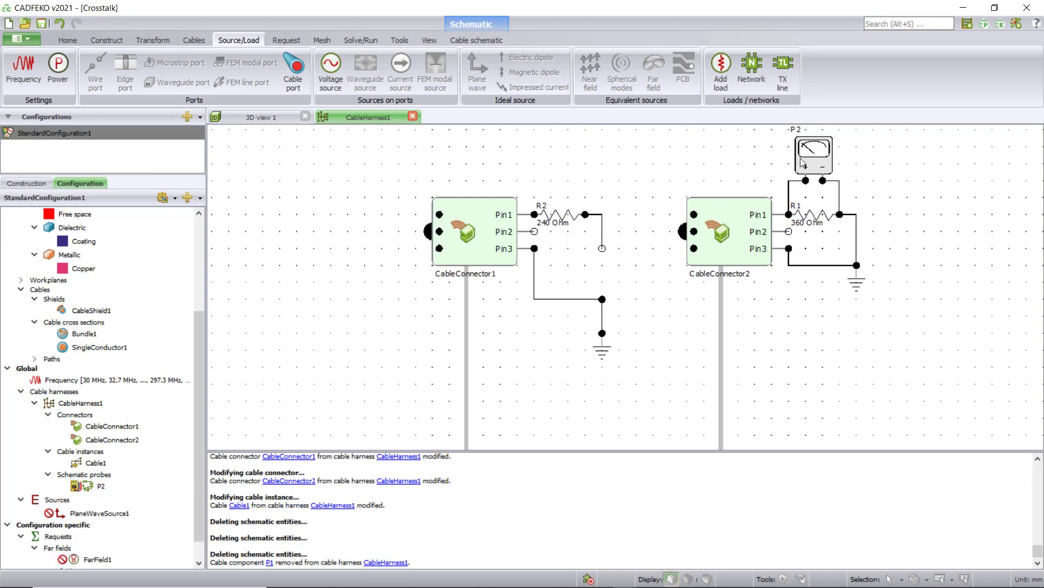
left_click(803, 162)
key("Delete")
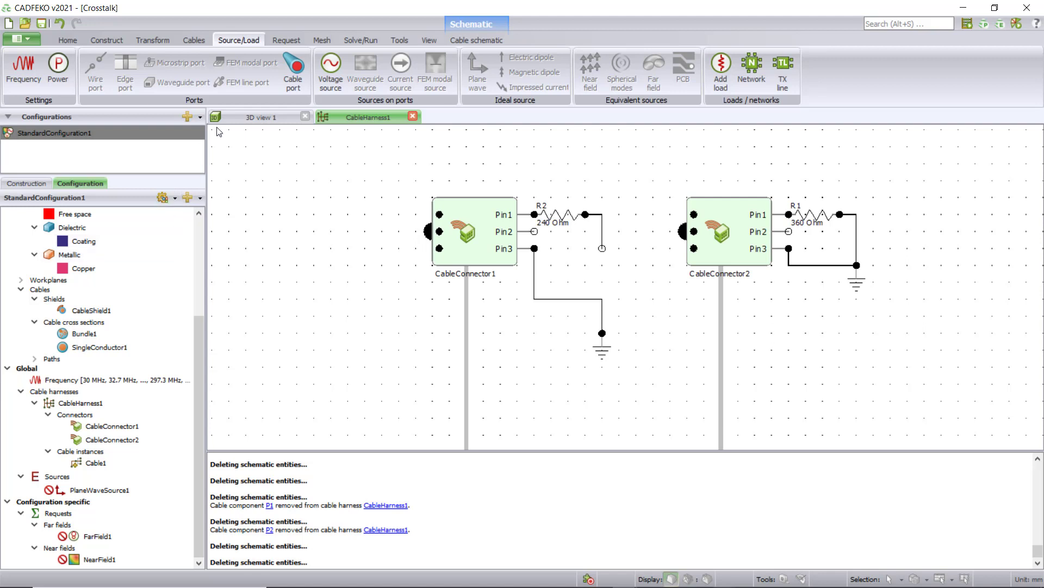
Step: Place cable port Port1 on CableConnector1's Pin2 and join the loose wire to its terminal
left_click(290, 86)
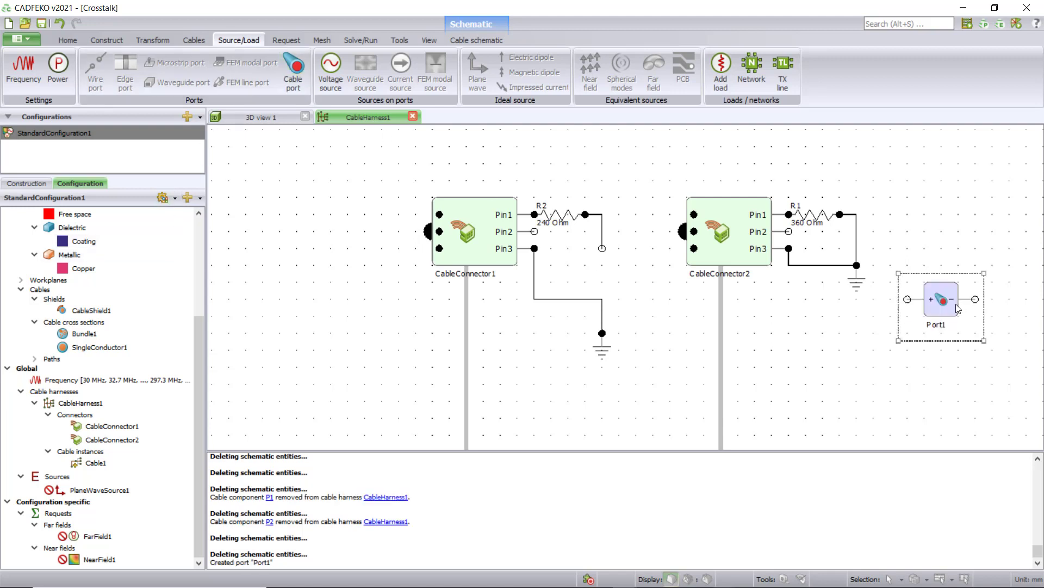
left_click_drag(960, 309, 578, 237)
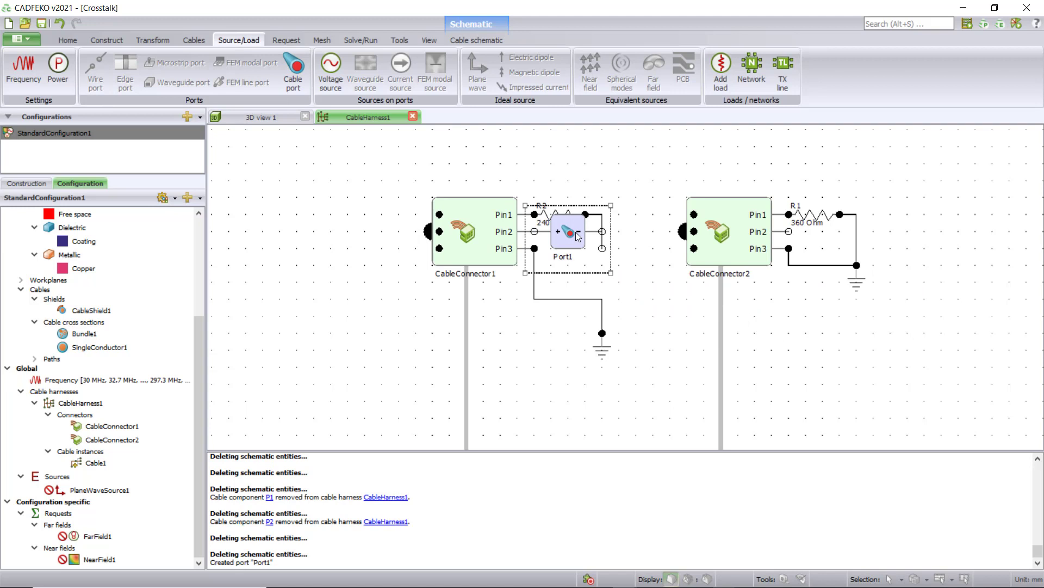
left_click(610, 248)
left_click_drag(610, 247, 603, 298)
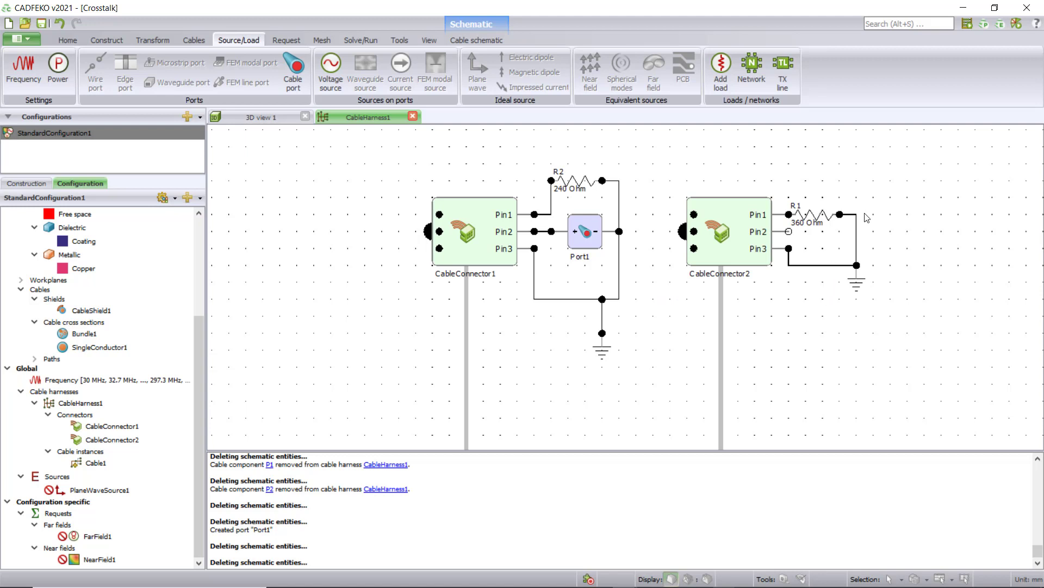
Step: Move the 360 Ohm resistor R1 from CableConnector2's Pin1 onto Pin2
left_click(816, 221)
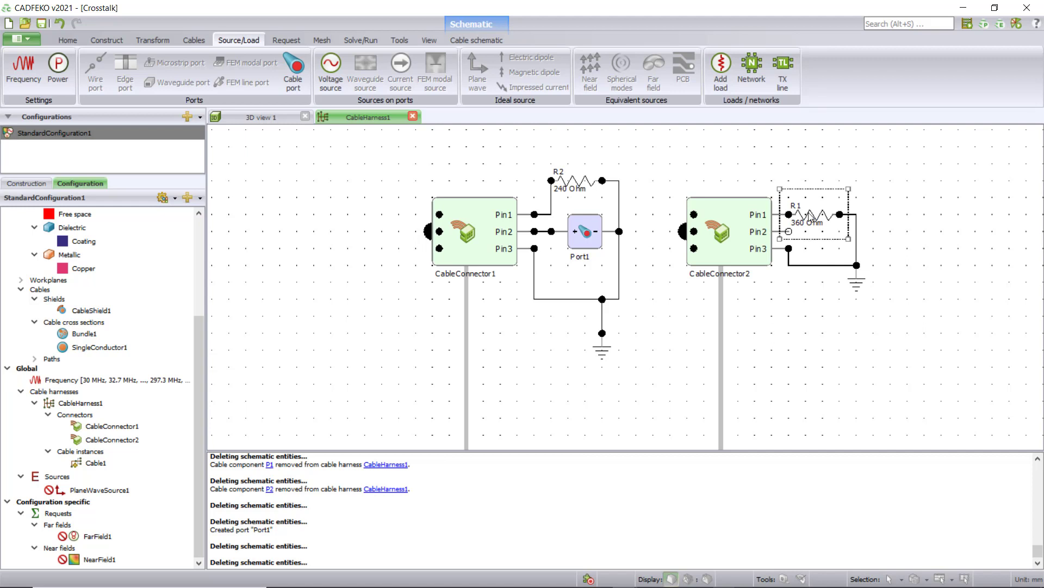
left_click_drag(815, 213, 814, 180)
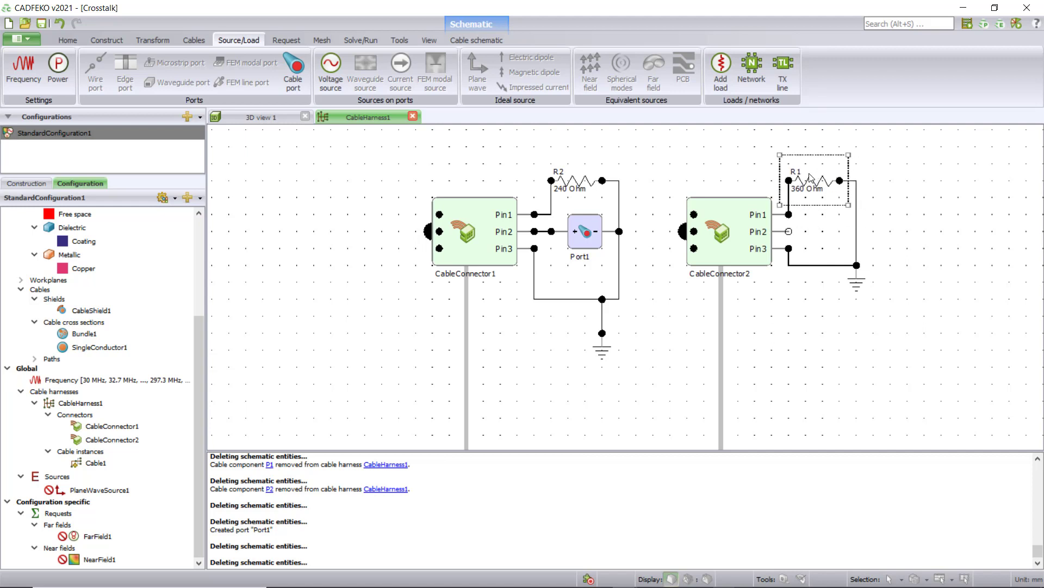
left_click(789, 200)
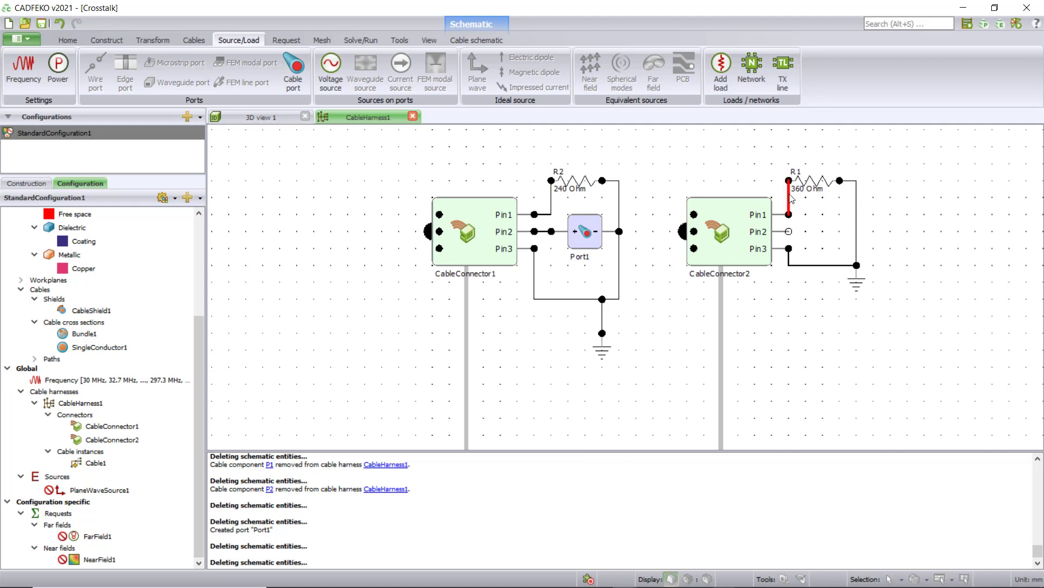
key("Delete")
left_click_drag(799, 181, 812, 230)
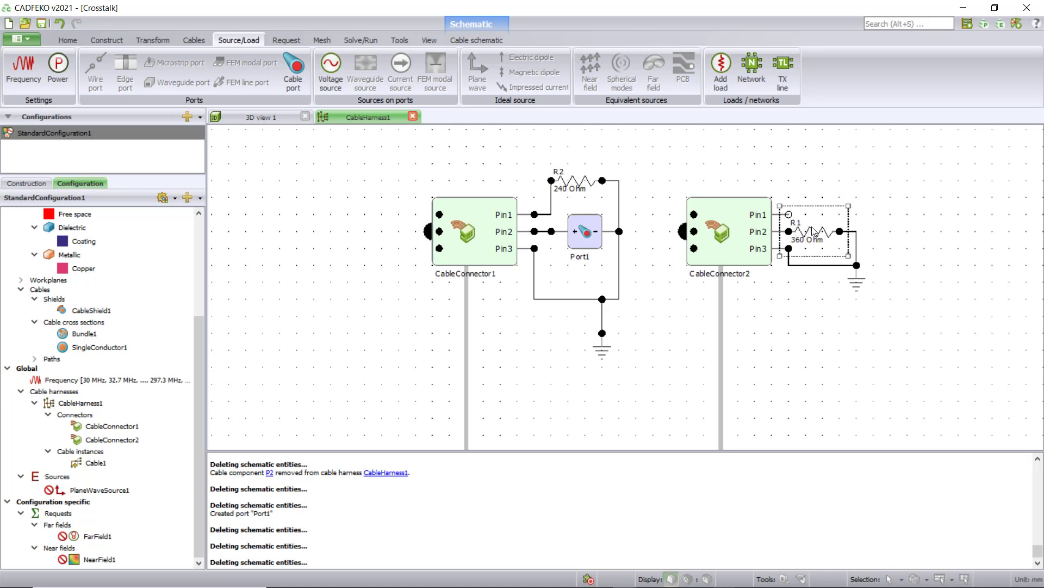
Step: Place cable port Port2 on CableConnector2's Pin1 wire, clear of R1, and zoom out
double_click(93, 462)
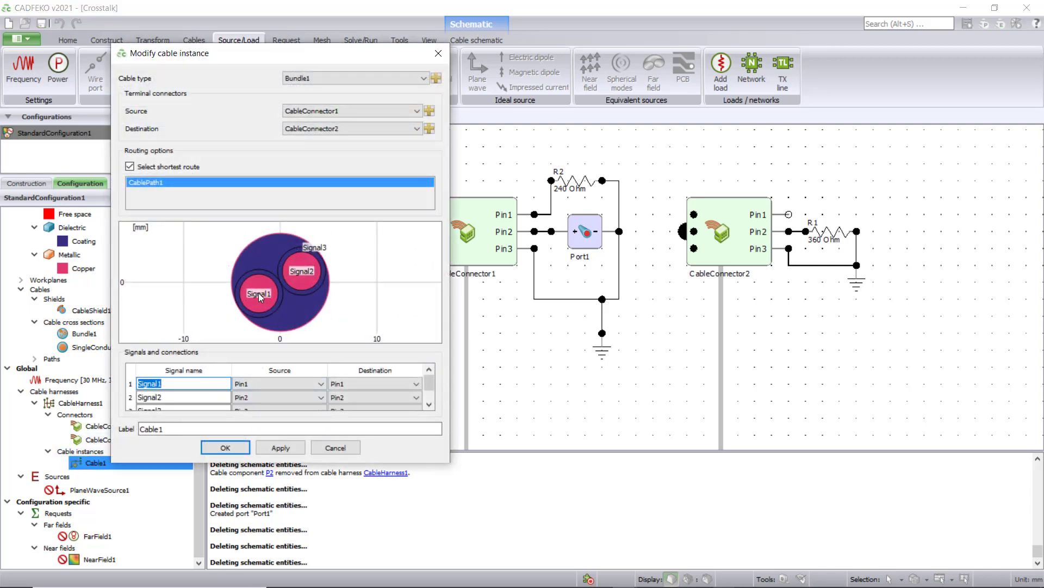
left_click(438, 53)
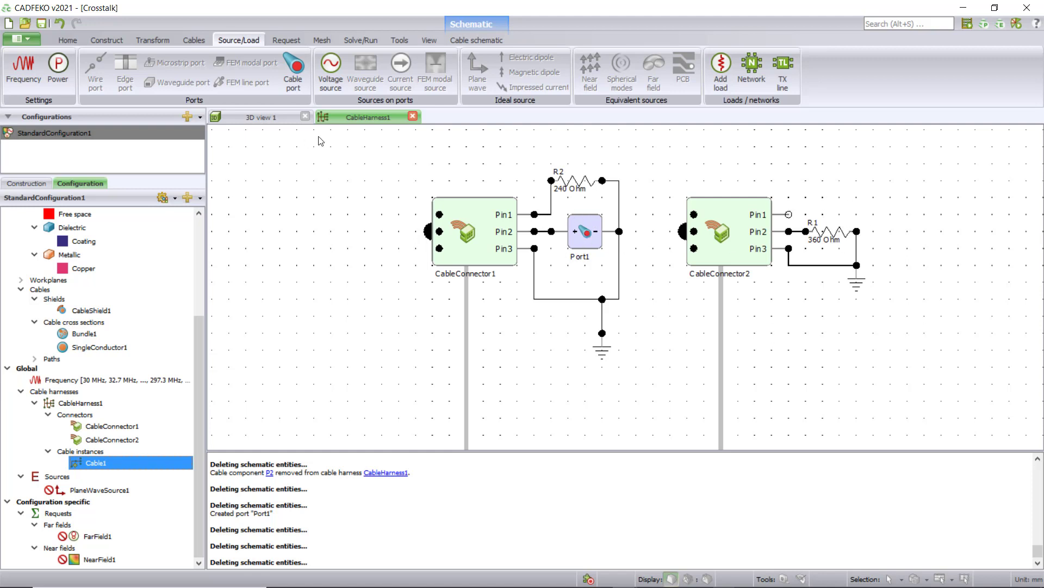
left_click(293, 82)
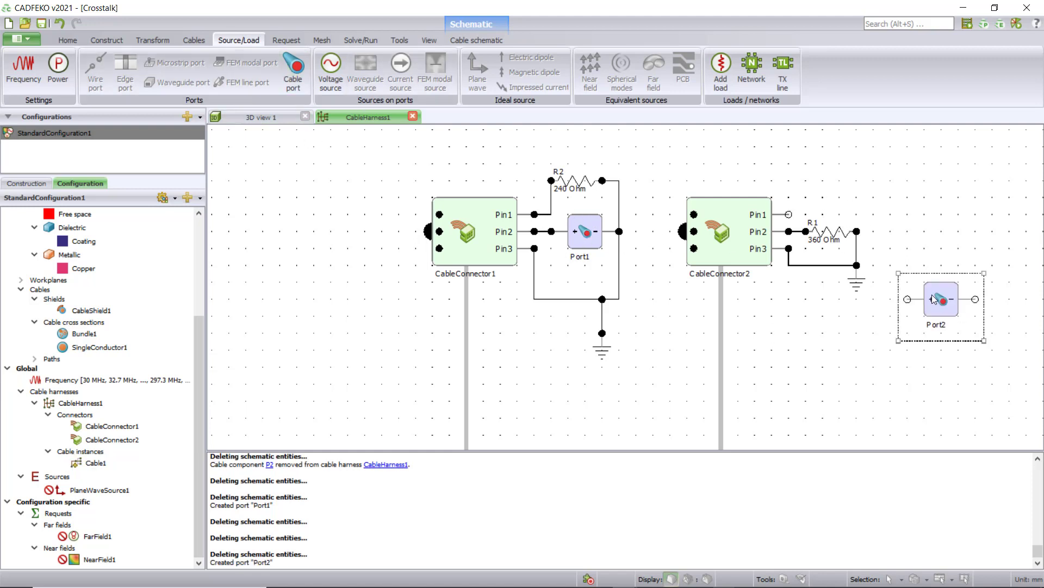
left_click(814, 216)
left_click_drag(822, 213, 858, 231)
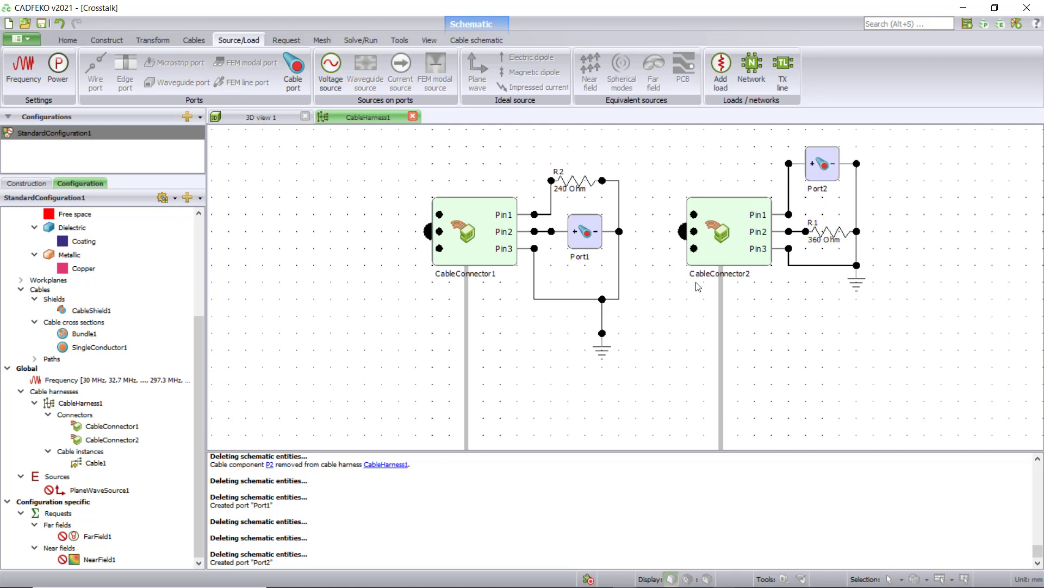
left_click(429, 40)
scroll(530, 174, "down", 1)
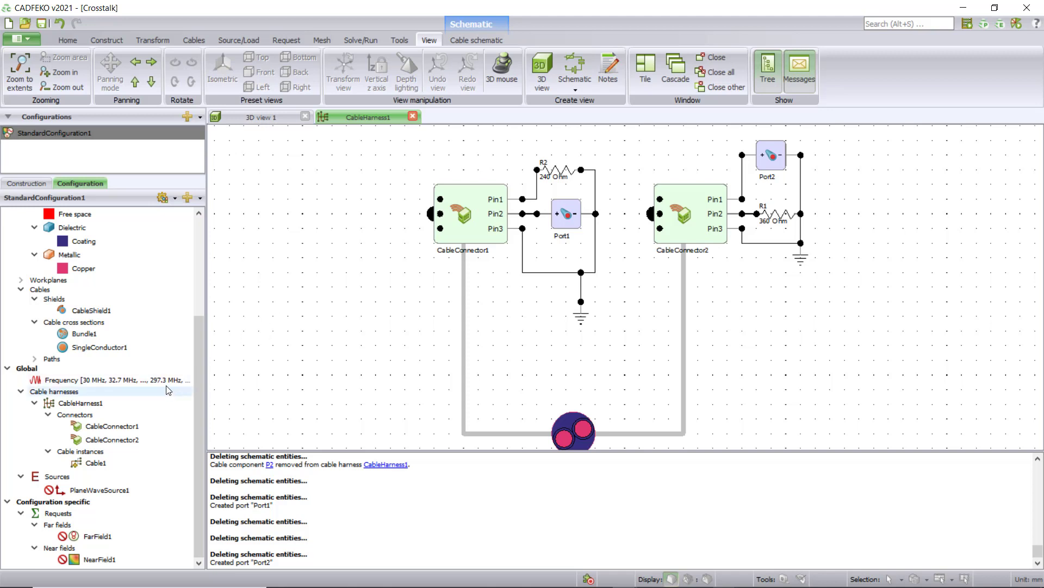
Step: Create VoltageSource1 on Port1 from the configuration tree
left_click(38, 186)
scroll(109, 290, "down", 1)
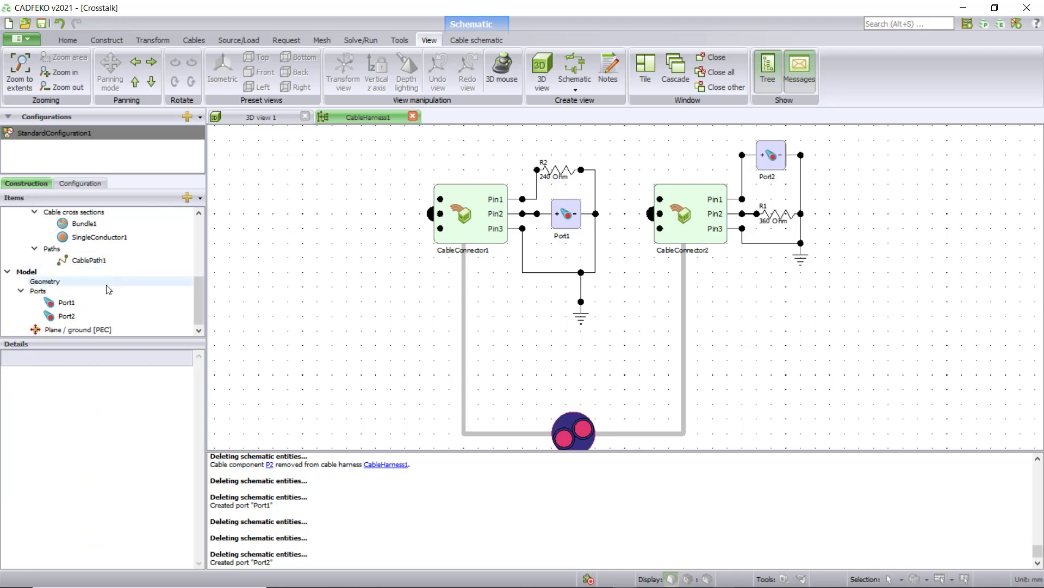
left_click(79, 183)
right_click(70, 476)
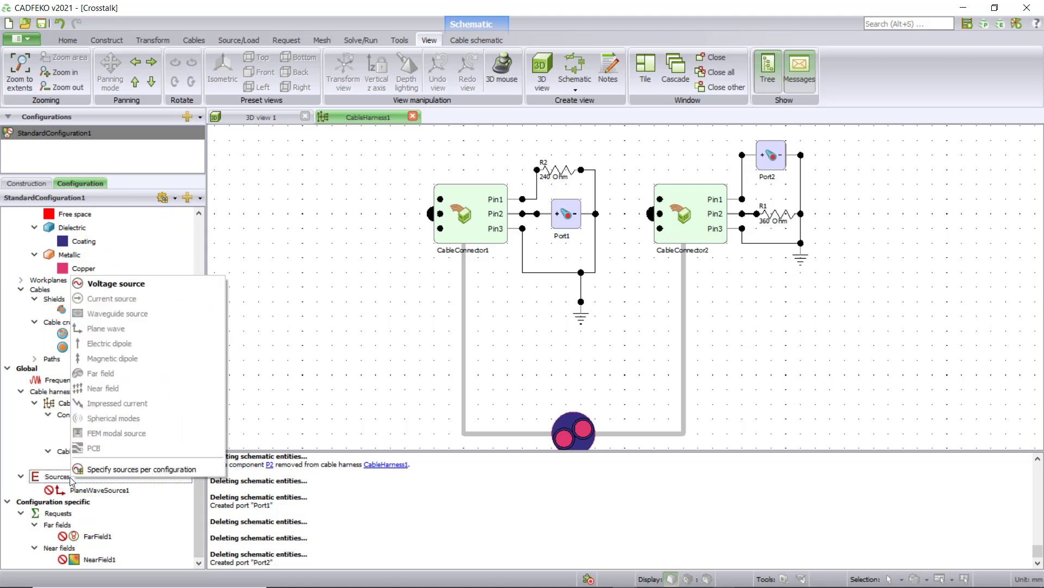
left_click(127, 283)
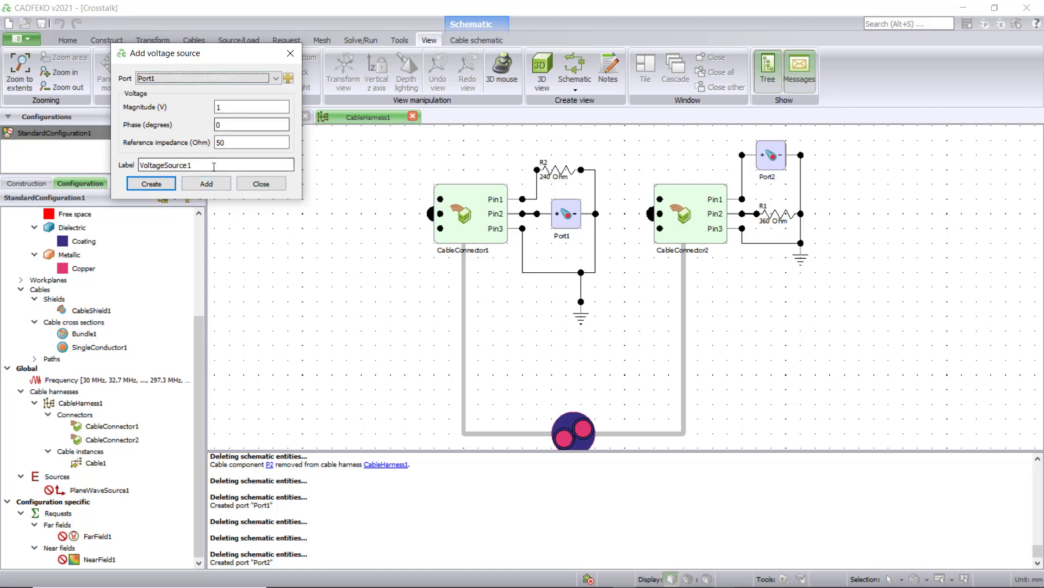
left_click(204, 185)
Step: Create a second voltage source on Port2 with 1 V, 0 degrees, 50 Ohm
left_click(185, 79)
left_click(180, 95)
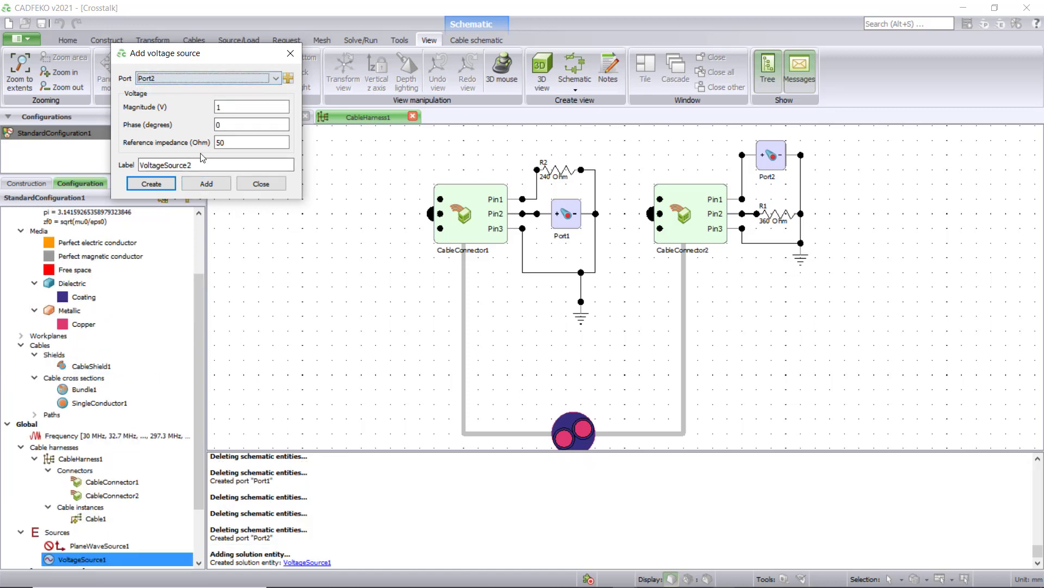
left_click(152, 184)
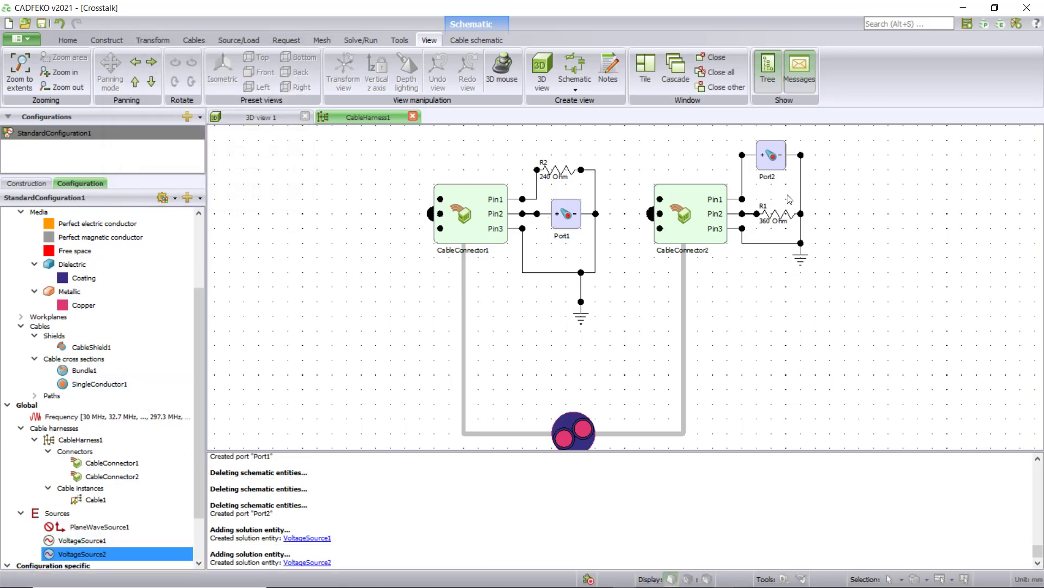
scroll(125, 489, "down", 2)
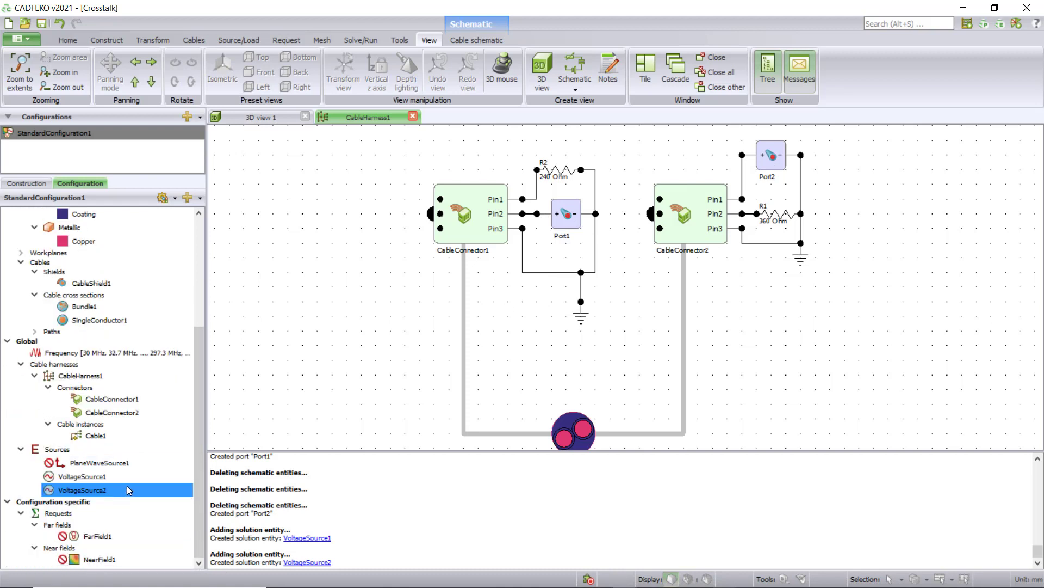
Step: Add a multiport S-parameter request on Port1 and Port2, both at 50 Ohm
right_click(64, 513)
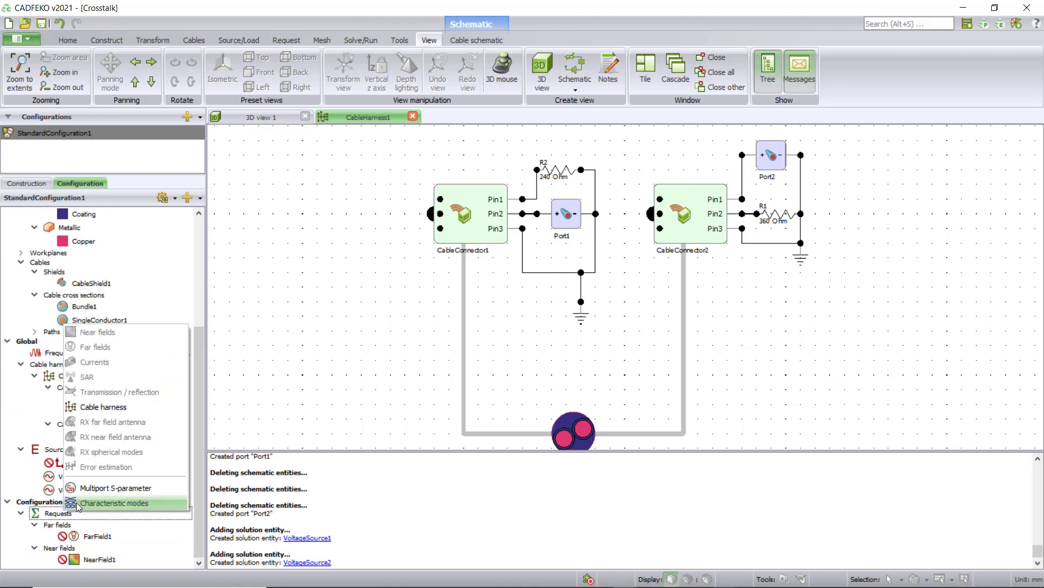
left_click(114, 487)
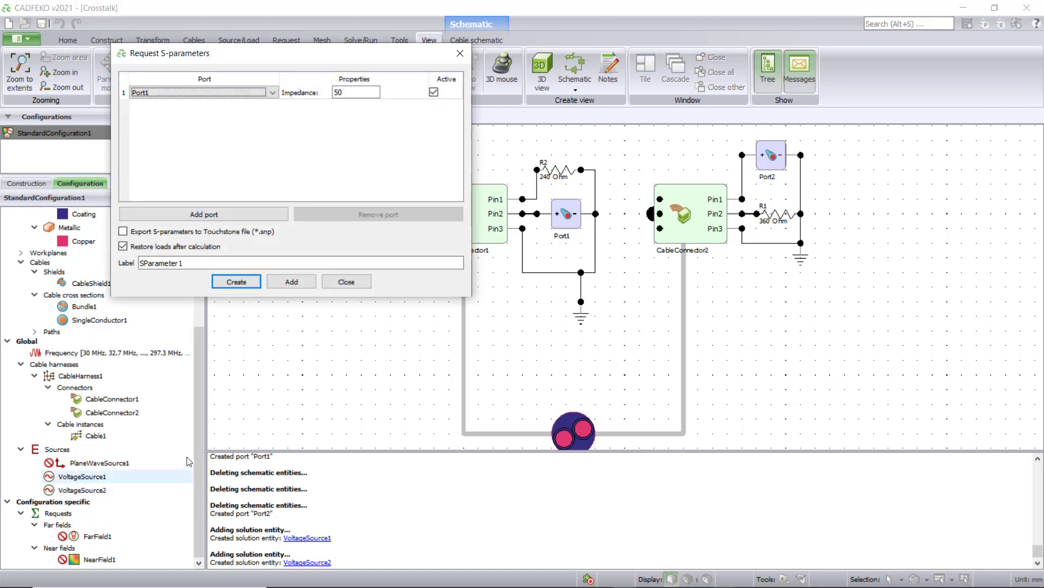
left_click(223, 214)
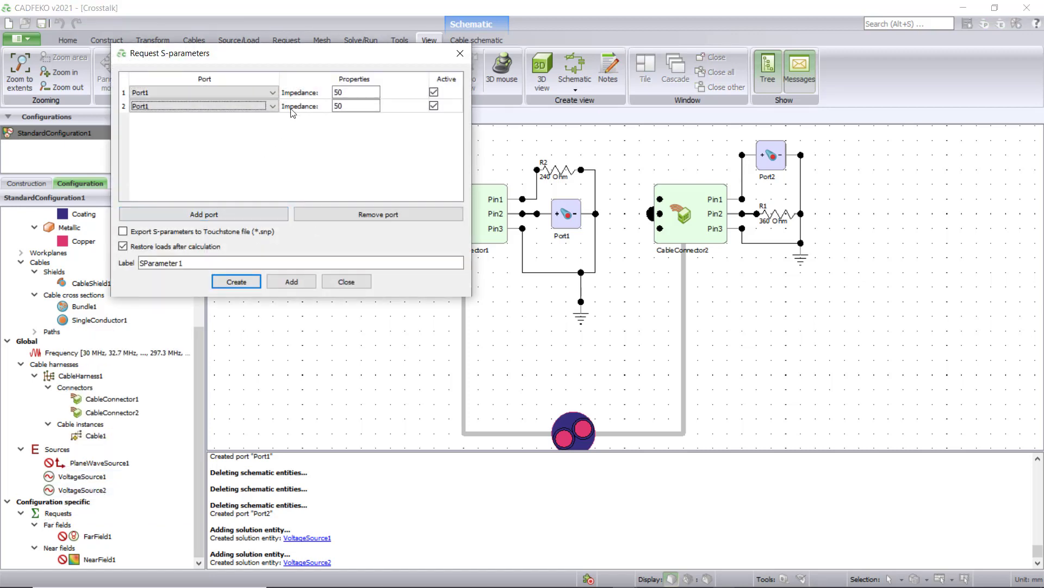
left_click(225, 106)
left_click(221, 121)
left_click(239, 281)
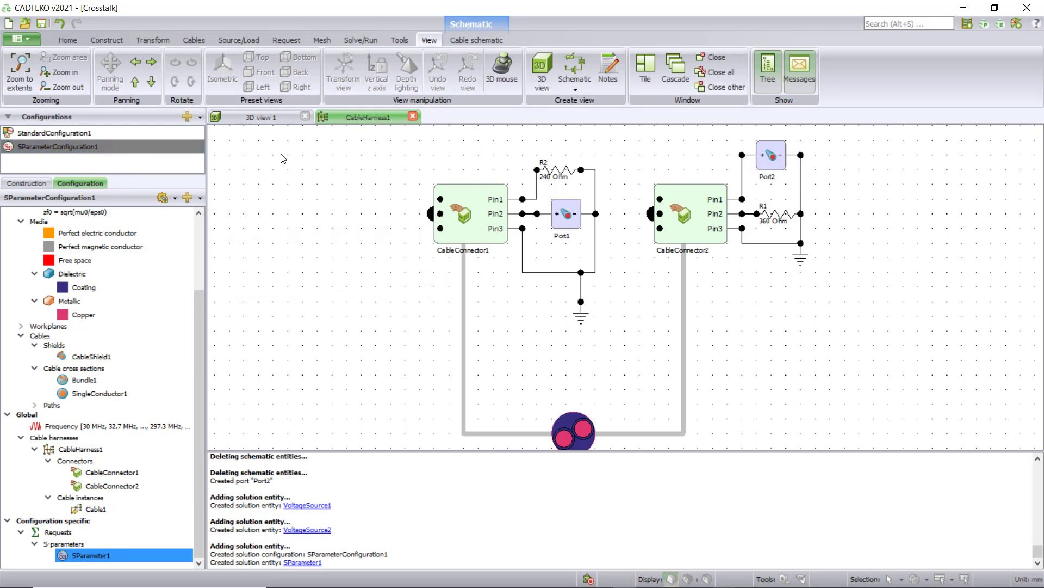
Step: Validate the model and switch CableHarness1's cable coupling to Circuit crosstalk (MTL)
key("alt+1")
double_click(141, 450)
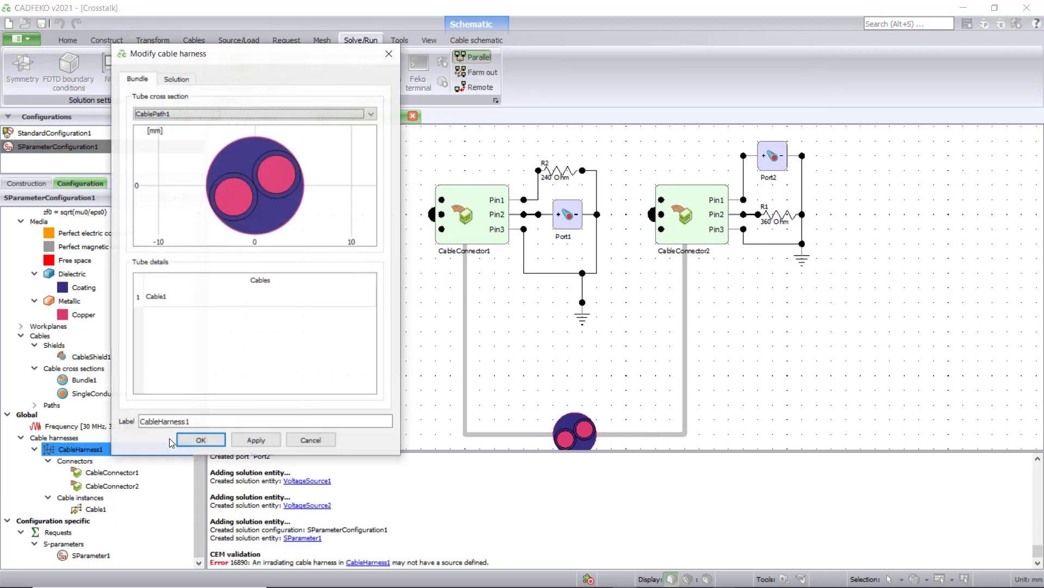
left_click(180, 80)
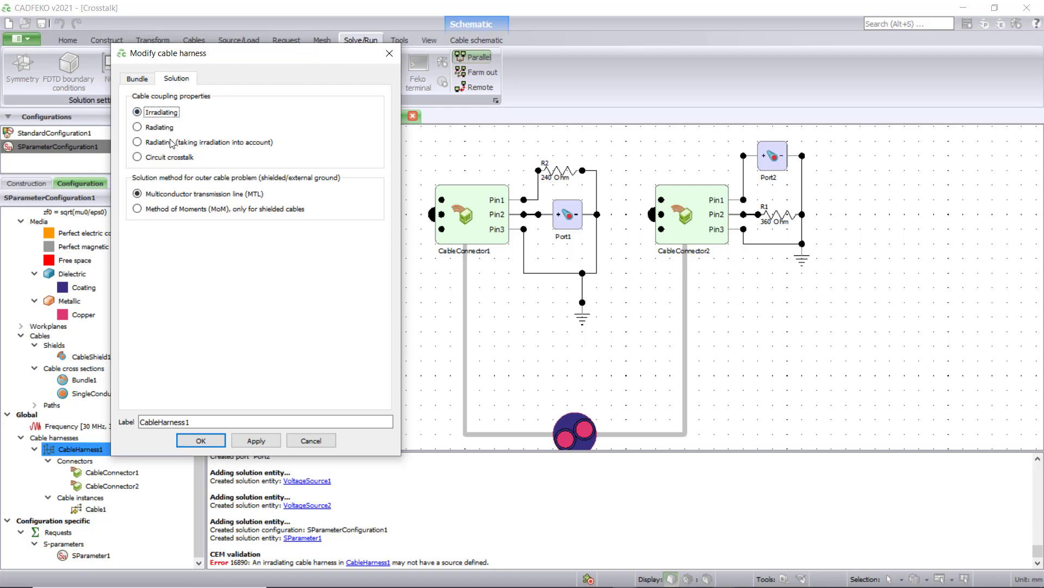
left_click(168, 158)
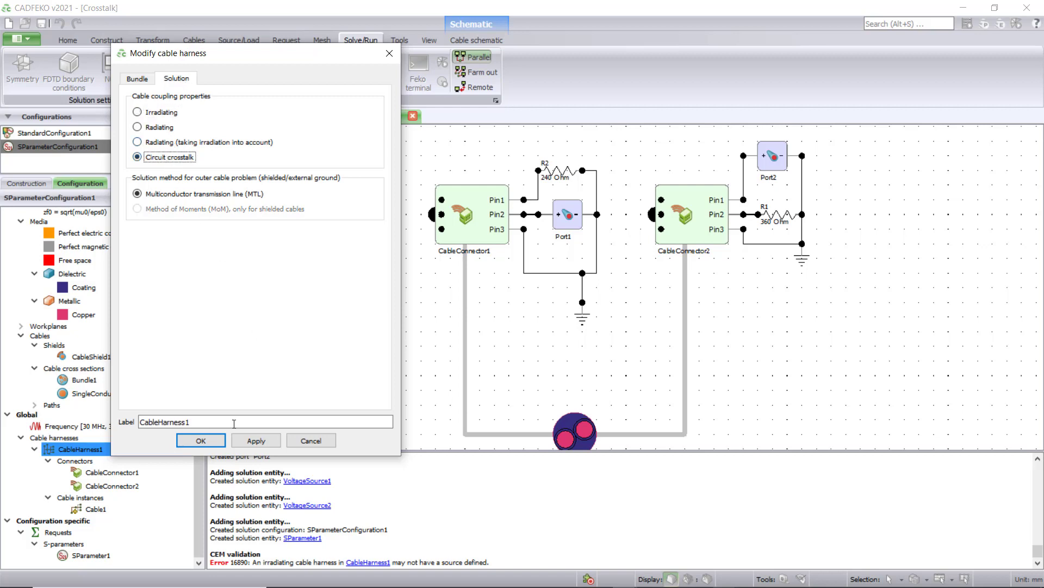
left_click(211, 442)
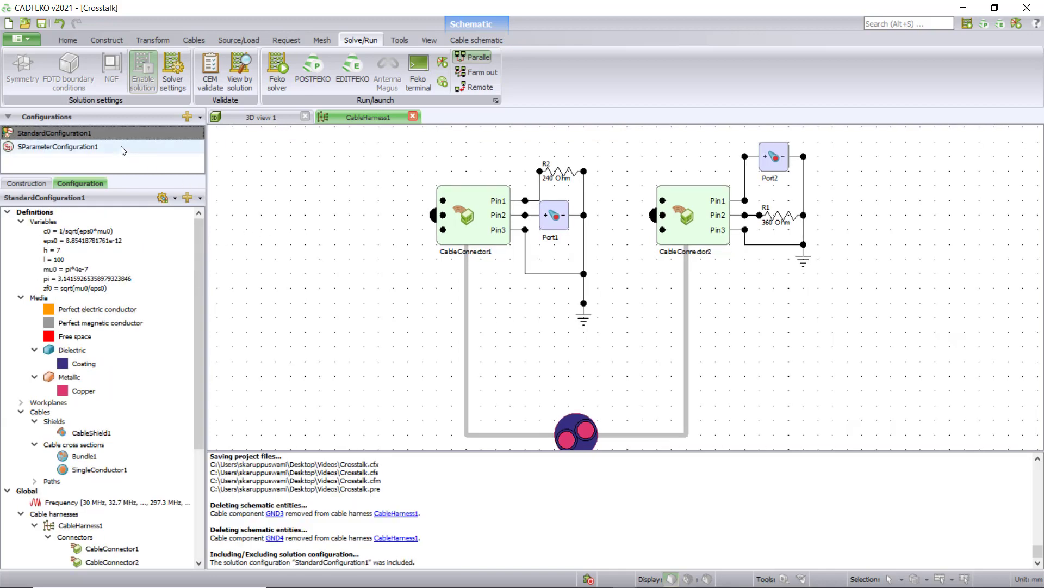
Step: Exclude StandardConfiguration1, save and solve the model over 101 frequencies, then open POSTFEKO
right_click(75, 131)
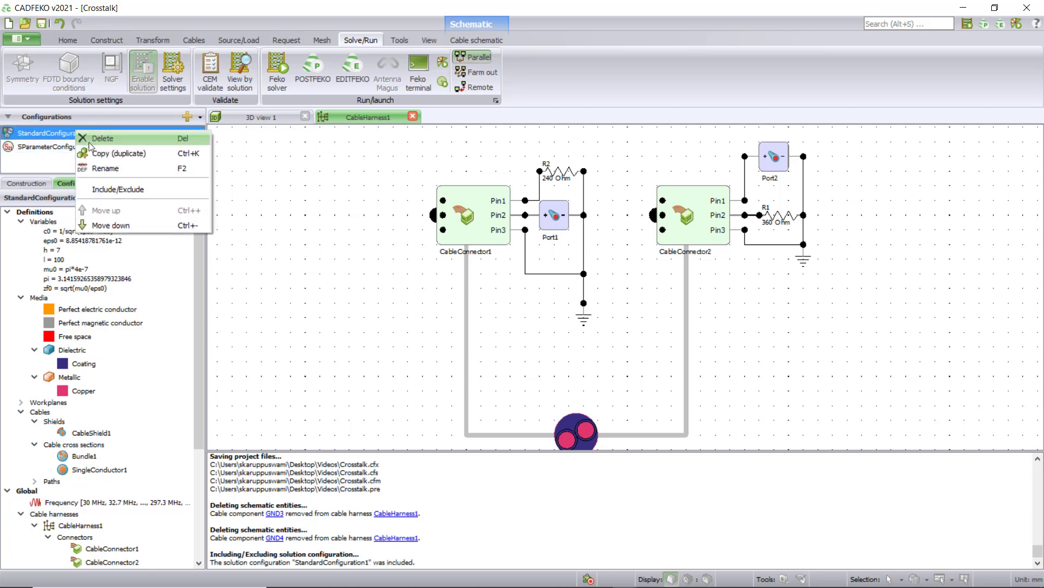
left_click(108, 190)
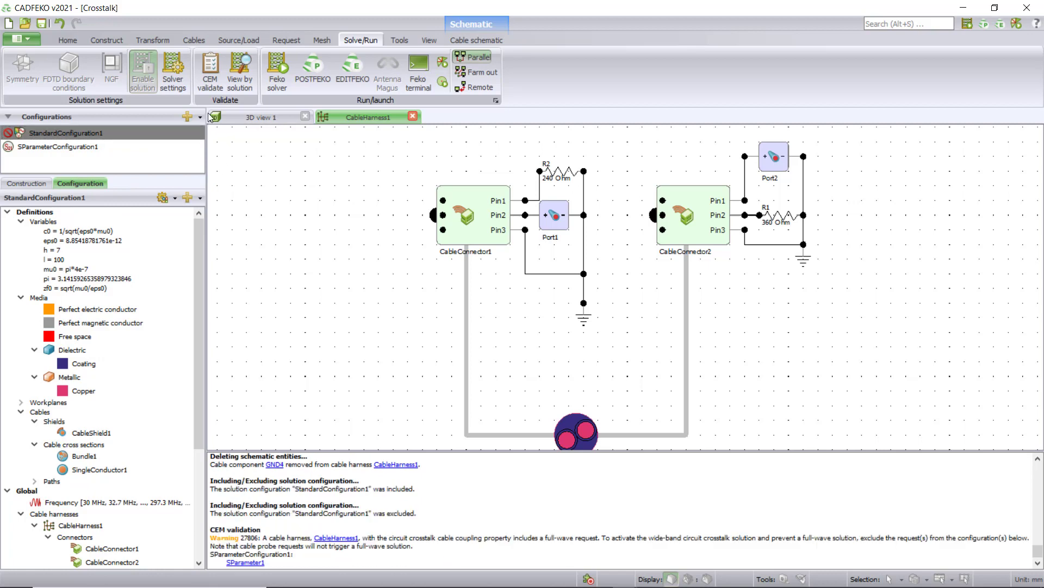
left_click(267, 89)
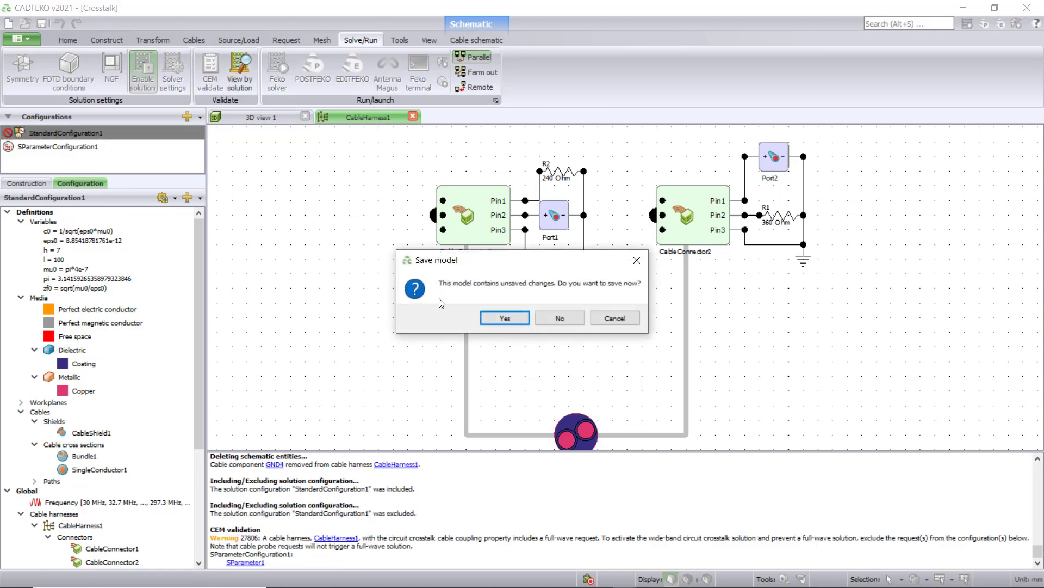
left_click(492, 320)
left_click(547, 318)
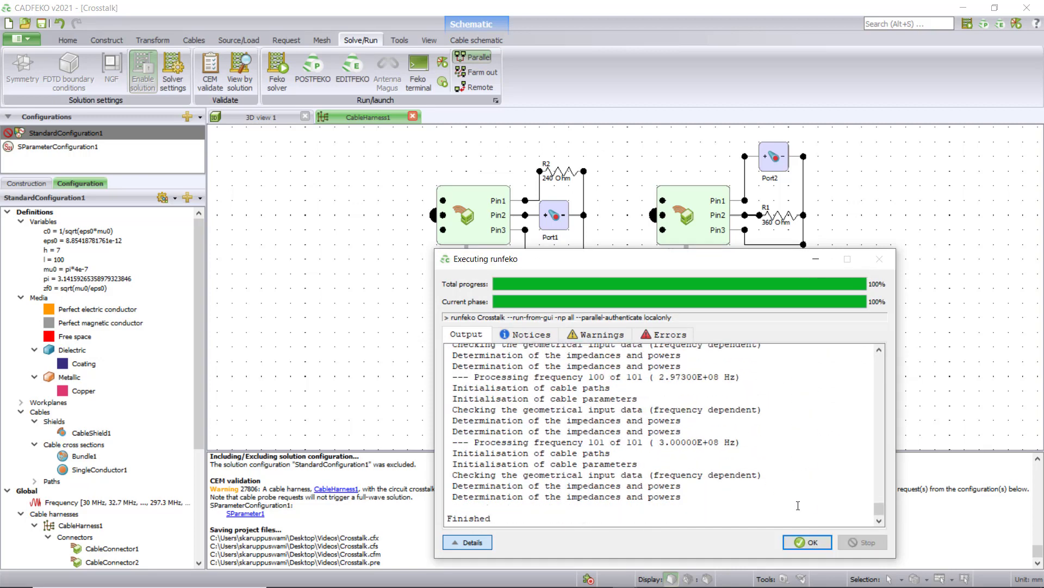
left_click(805, 541)
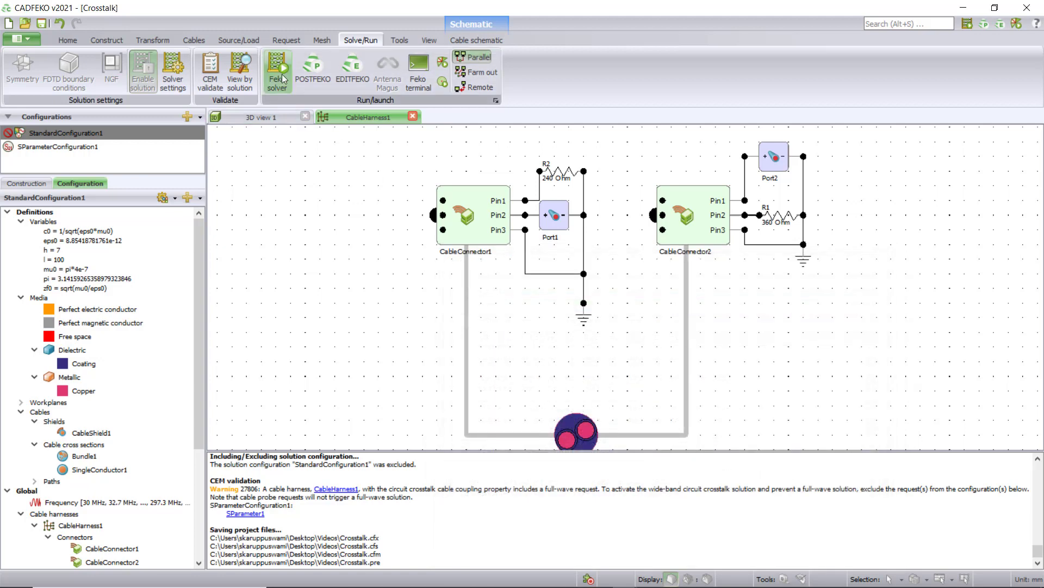
left_click(300, 77)
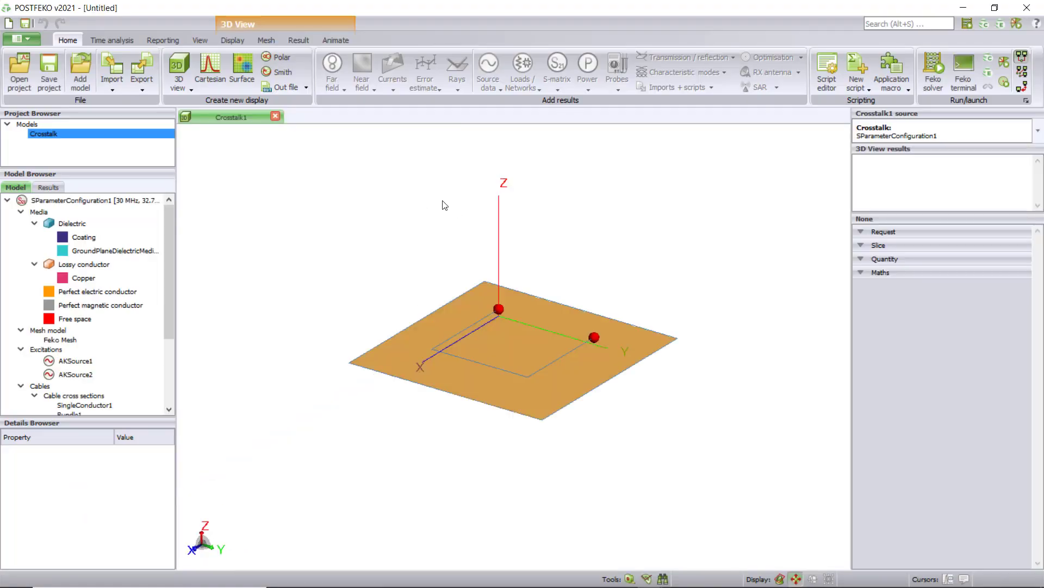
Step: Plot SParameter1 on a new Cartesian graph as S2,1 magnitude in dB
left_click(214, 83)
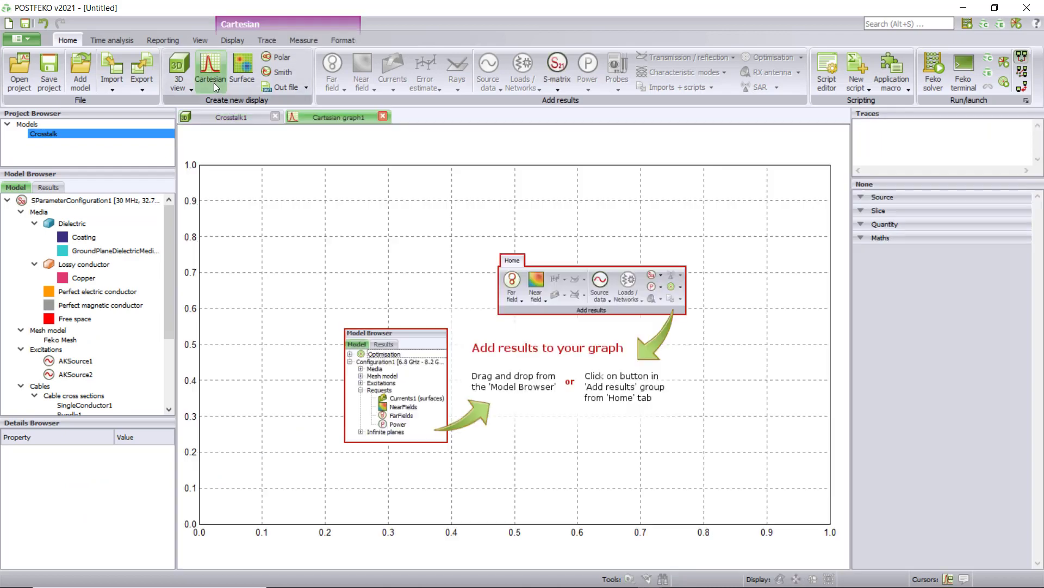
scroll(98, 362, "down", 5)
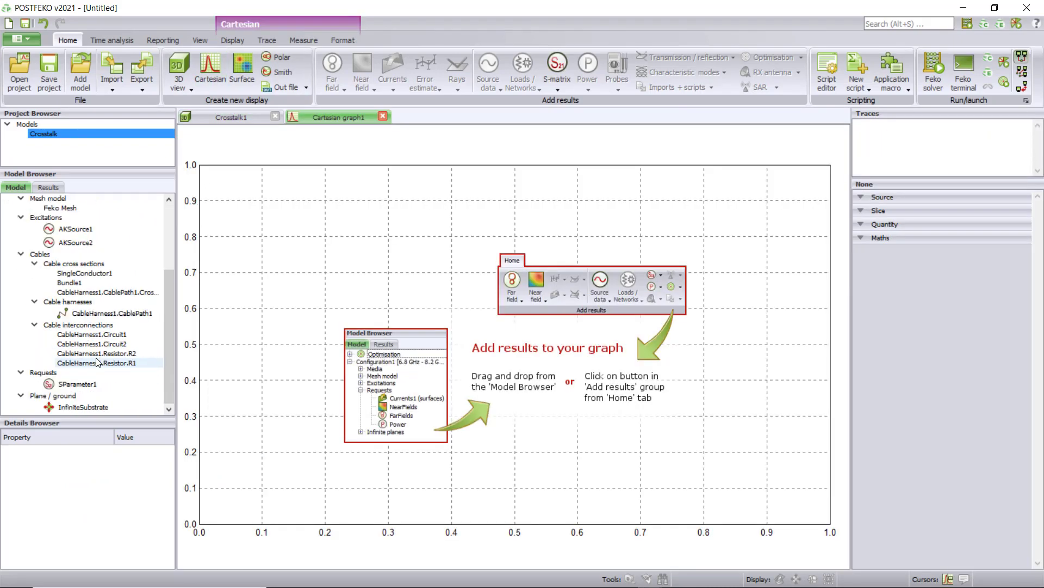
double_click(99, 383)
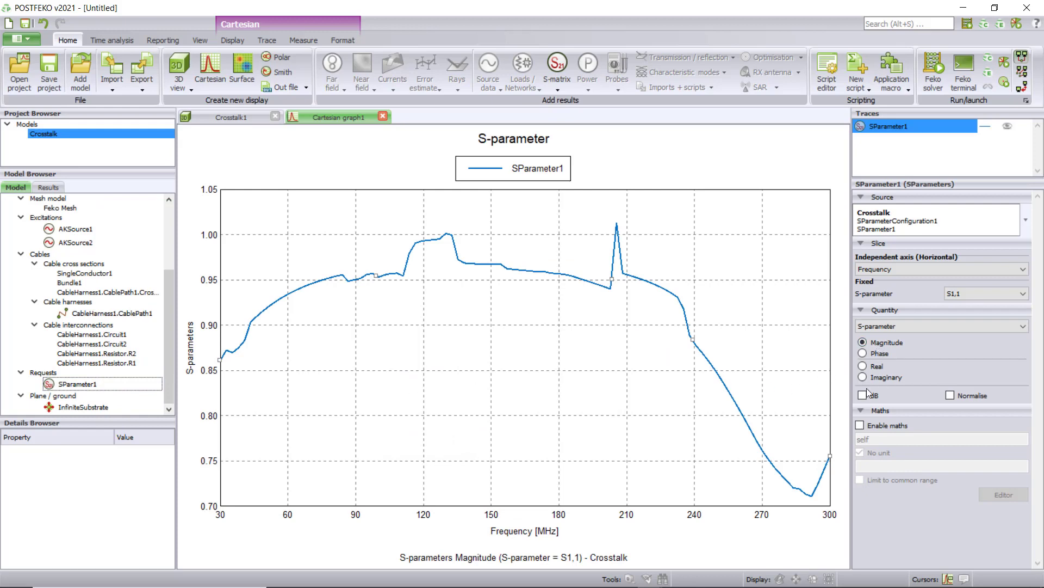
left_click(958, 294)
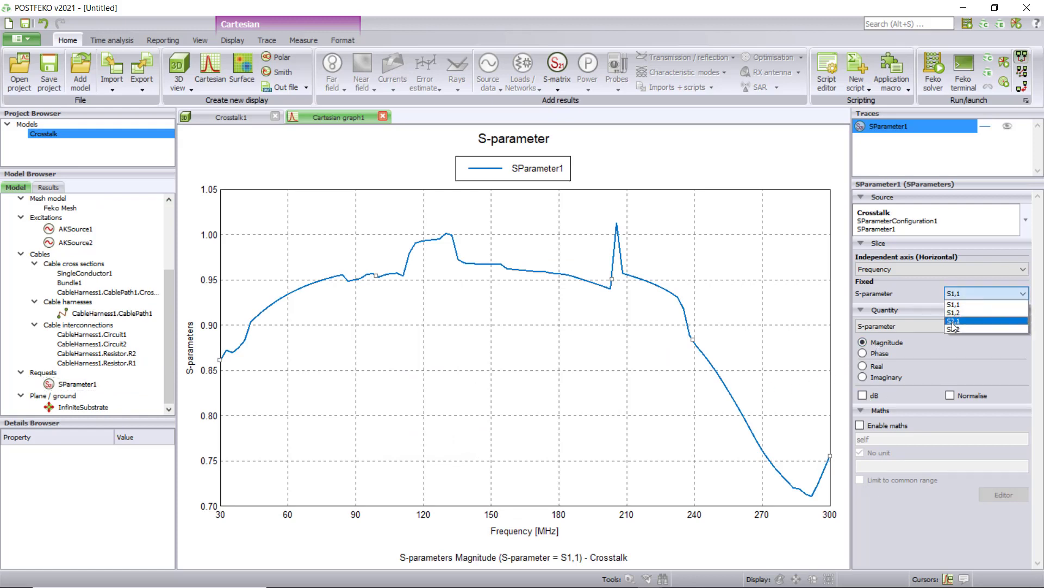
left_click(955, 322)
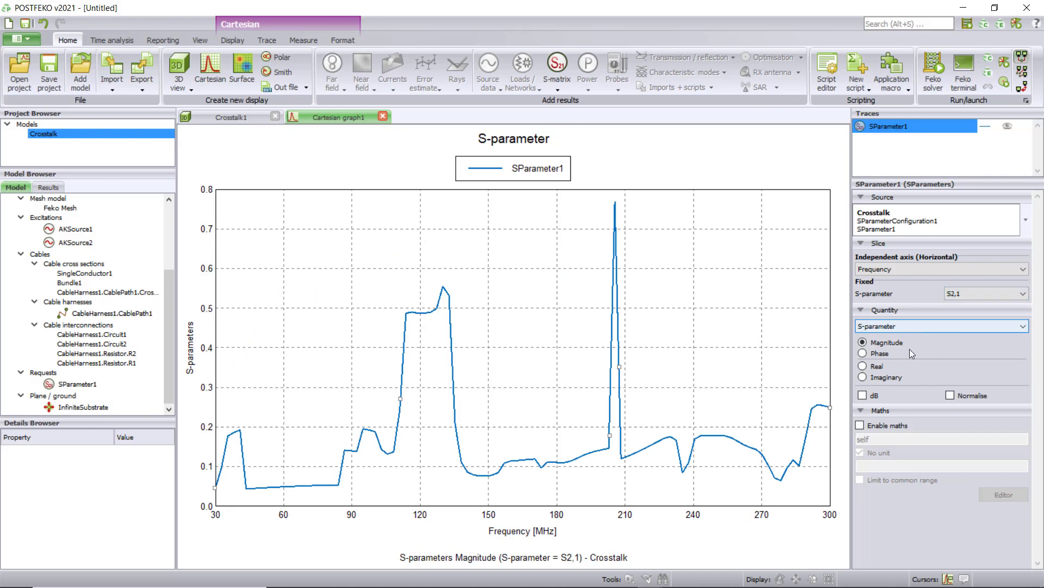
left_click(862, 395)
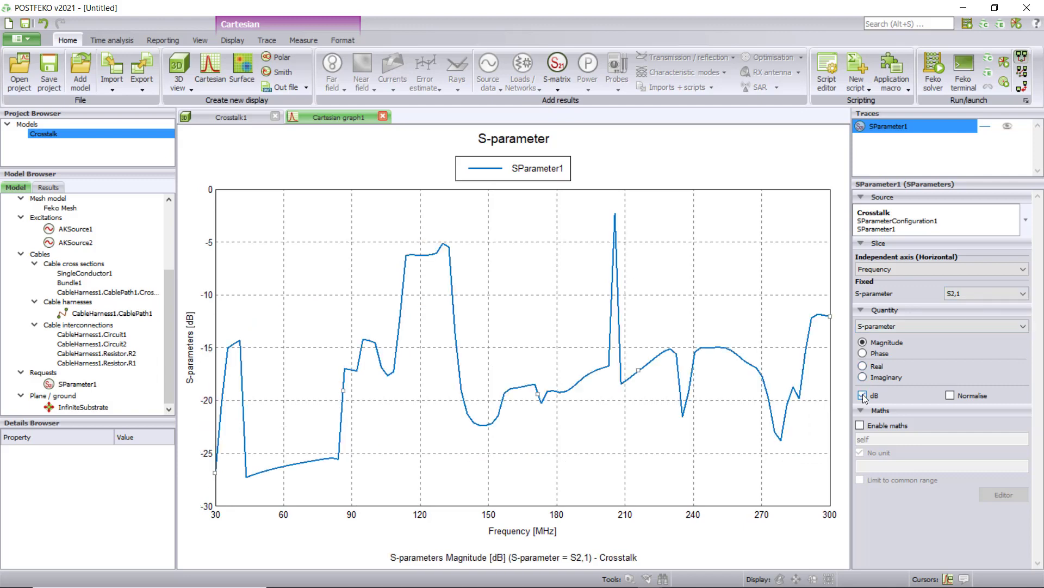